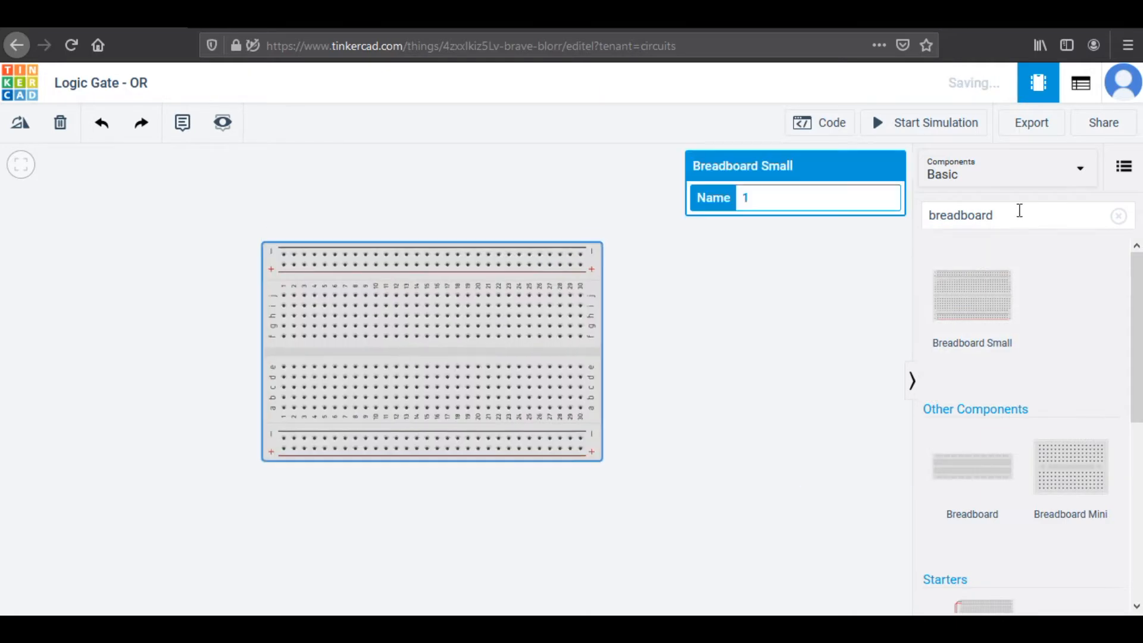
# Step: Add a 9V Battery beside the breadboard and rotate it so its terminals point up
pyautogui.click(968, 284)
pyautogui.click(972, 298)
pyautogui.press('r')
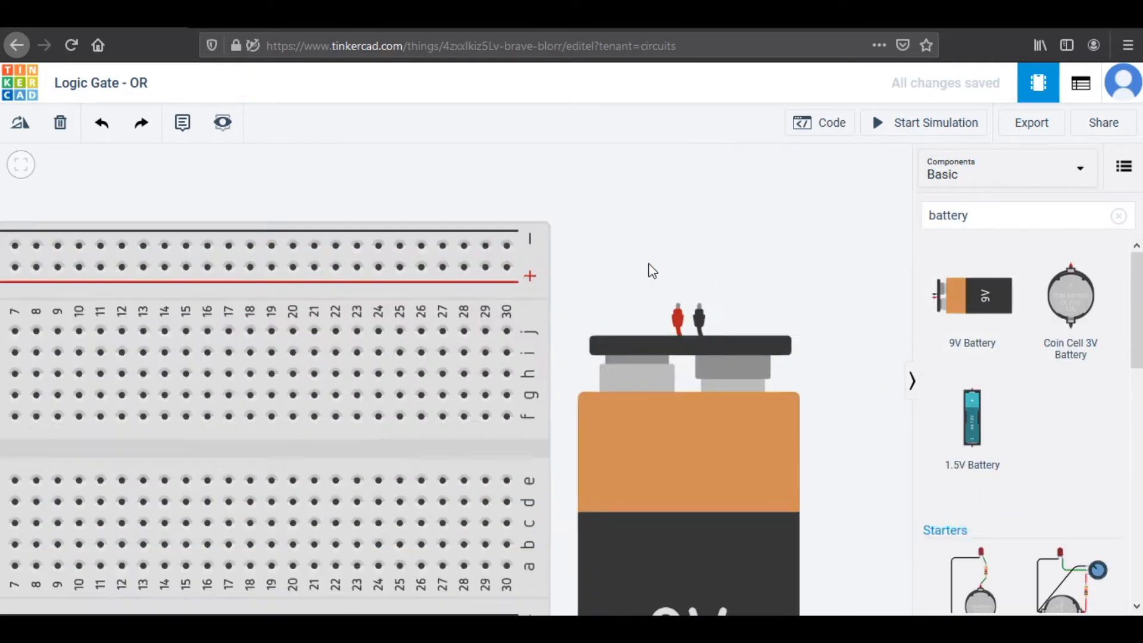
# Step: Wire the battery's positive terminal to the upper positive rail in red and its negative terminal to the upper negative rail in black
pyautogui.click(618, 299)
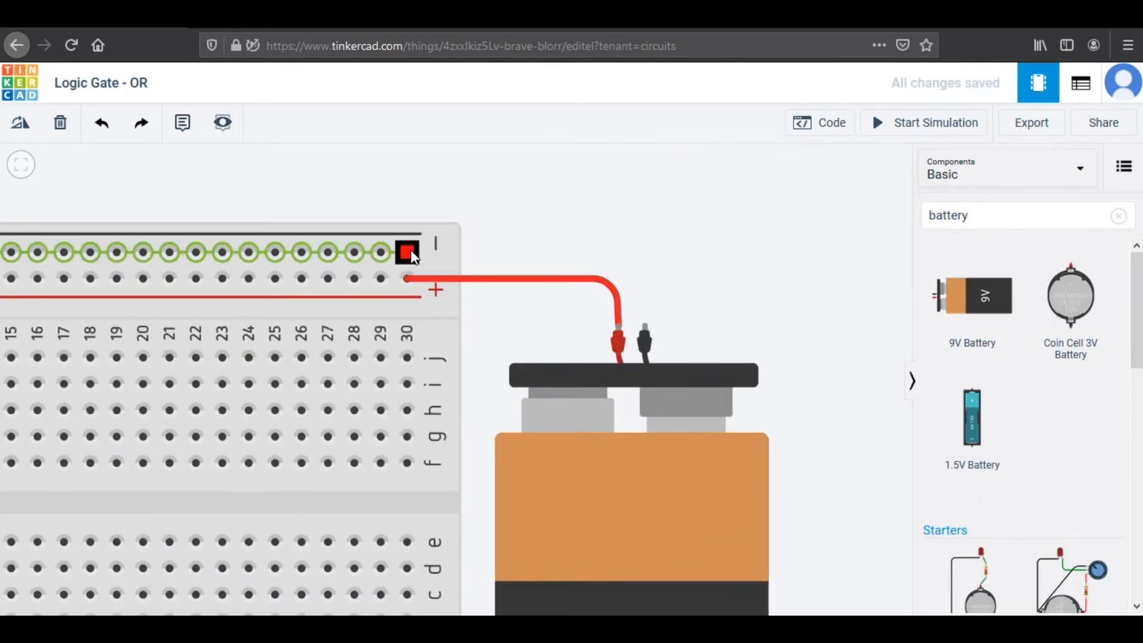
pyautogui.click(645, 333)
pyautogui.click(887, 196)
pyautogui.click(816, 218)
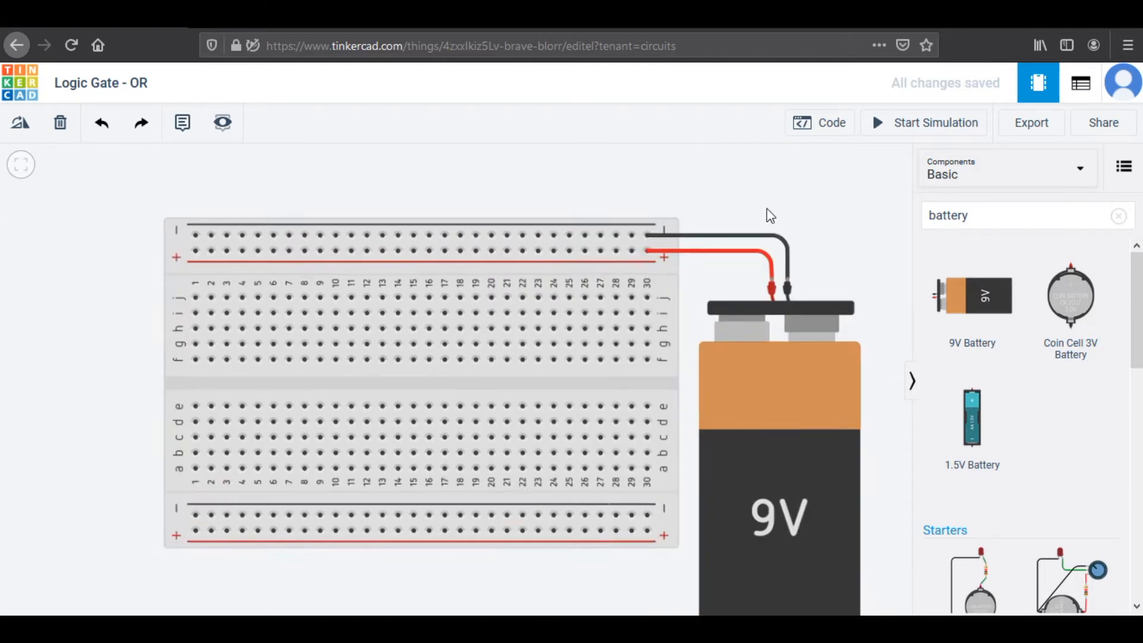
# Step: Join the upper and lower negative rails with a black wire at column 1
pyautogui.click(220, 232)
pyautogui.click(222, 510)
pyautogui.click(792, 199)
pyautogui.click(780, 221)
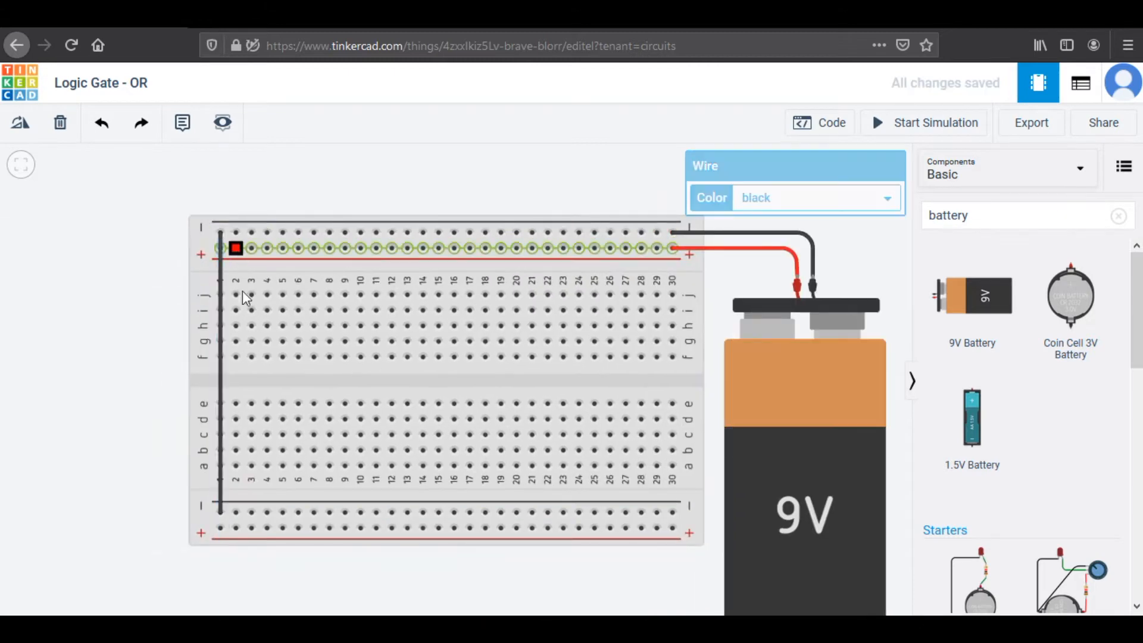
# Step: Join the upper and lower positive rails with a red wire at column 2
pyautogui.click(236, 248)
pyautogui.click(236, 528)
pyautogui.click(783, 200)
pyautogui.click(782, 241)
pyautogui.click(855, 251)
pyautogui.moveTo(857, 243); pyautogui.dragTo(840, 242)
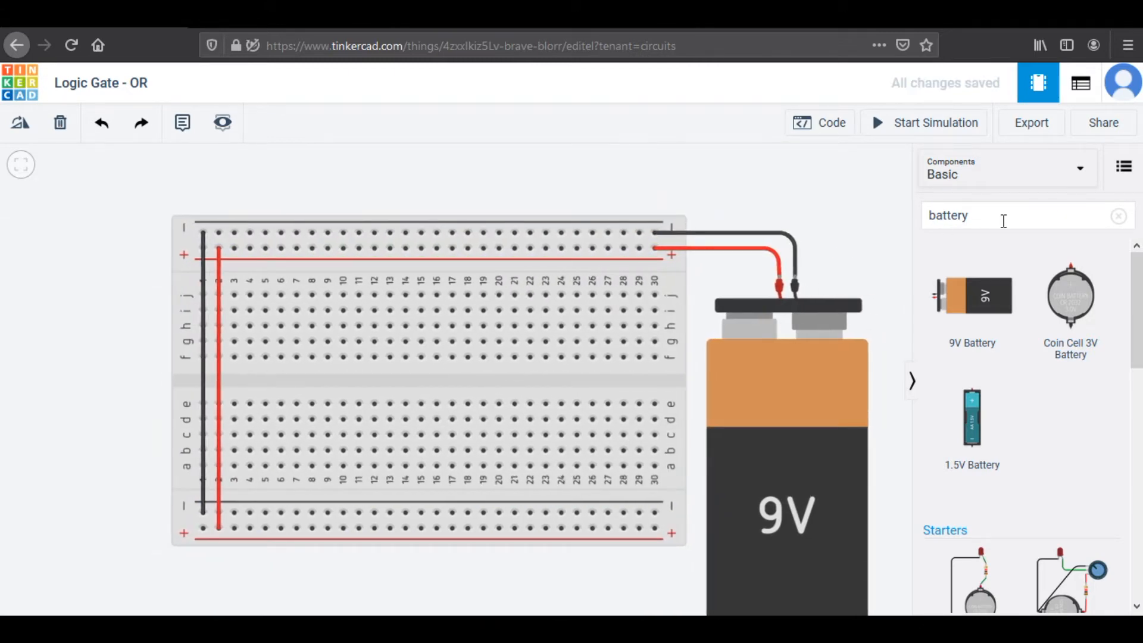
# Step: Find the NPN Transistor (BJT) and place it in row j, columns 9 to 11
pyautogui.doubleClick(1004, 221)
pyautogui.write('transi')
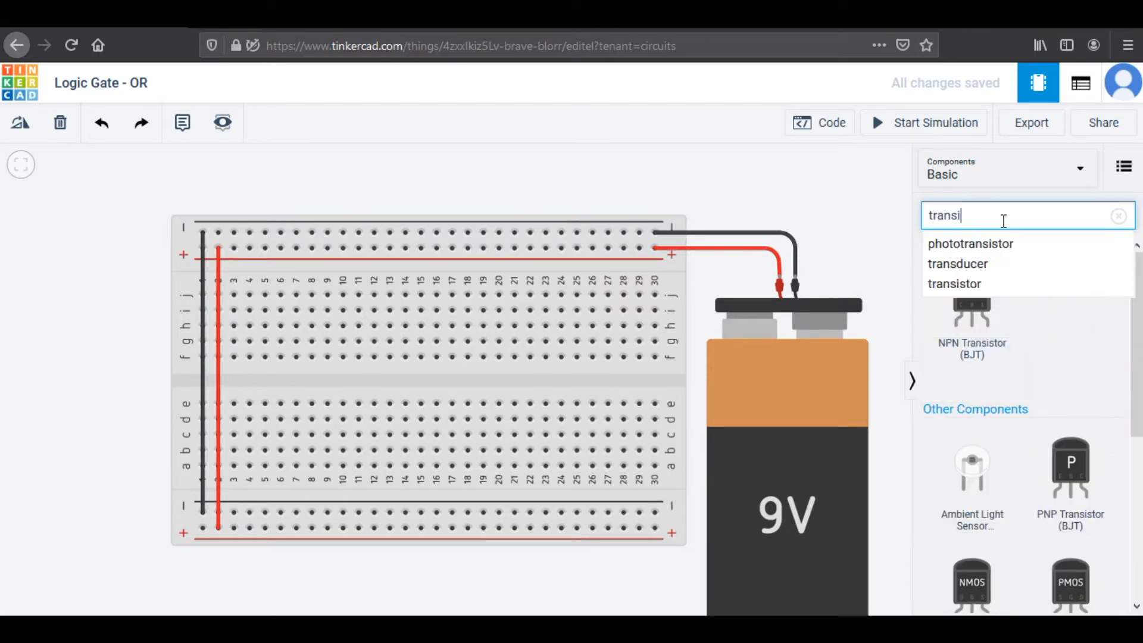
pyautogui.click(1000, 264)
pyautogui.moveTo(974, 305); pyautogui.dragTo(341, 271)
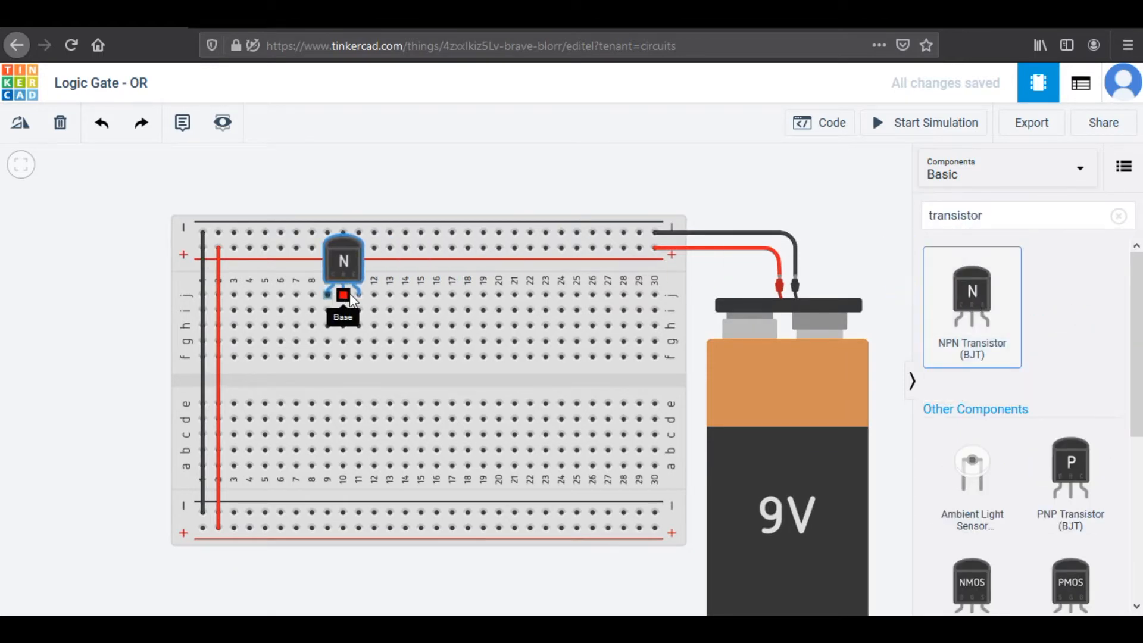
# Step: Find the LED and place it in row j at columns 18 and 19
pyautogui.doubleClick(987, 217)
pyautogui.write('re')
pyautogui.press('BackSpace')
pyautogui.press('BackSpace')
pyautogui.write('led')
pyautogui.click(975, 247)
pyautogui.moveTo(973, 297); pyautogui.dragTo(478, 294)
# Step: Find the resistor and place it vertically in column 23 of the breadboard's upper half
pyautogui.click(983, 213)
pyautogui.doubleClick(983, 212)
pyautogui.write('res')
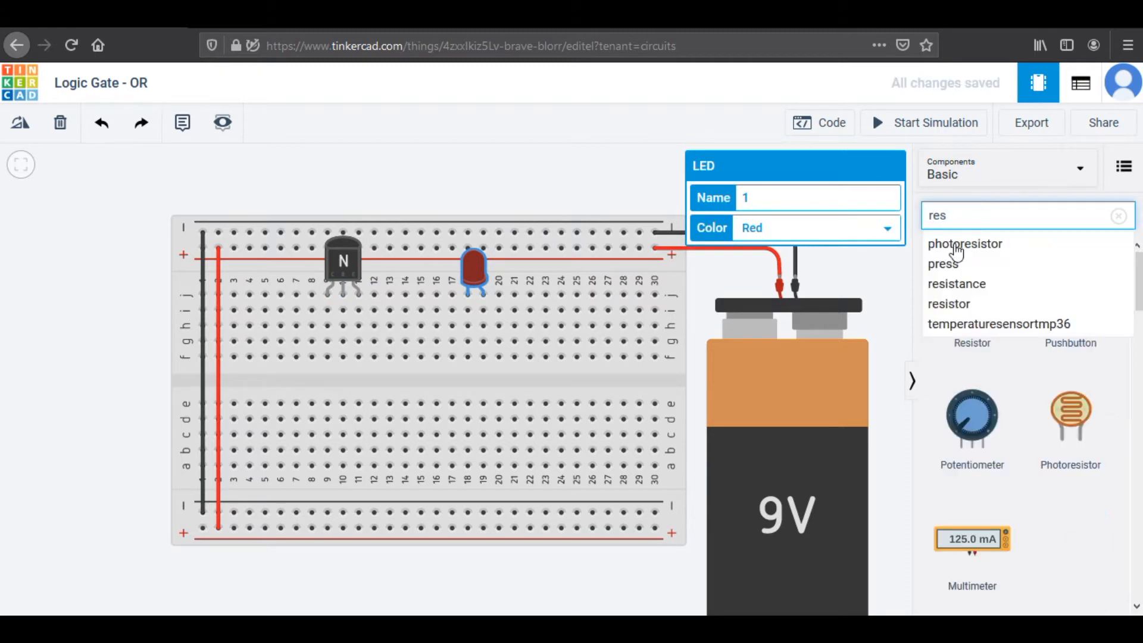
pyautogui.click(967, 301)
pyautogui.moveTo(972, 298); pyautogui.dragTo(544, 353)
# Step: Find the Slideswitch and place it in row d, columns 11 to 13
pyautogui.doubleClick(988, 215)
pyautogui.write('switch')
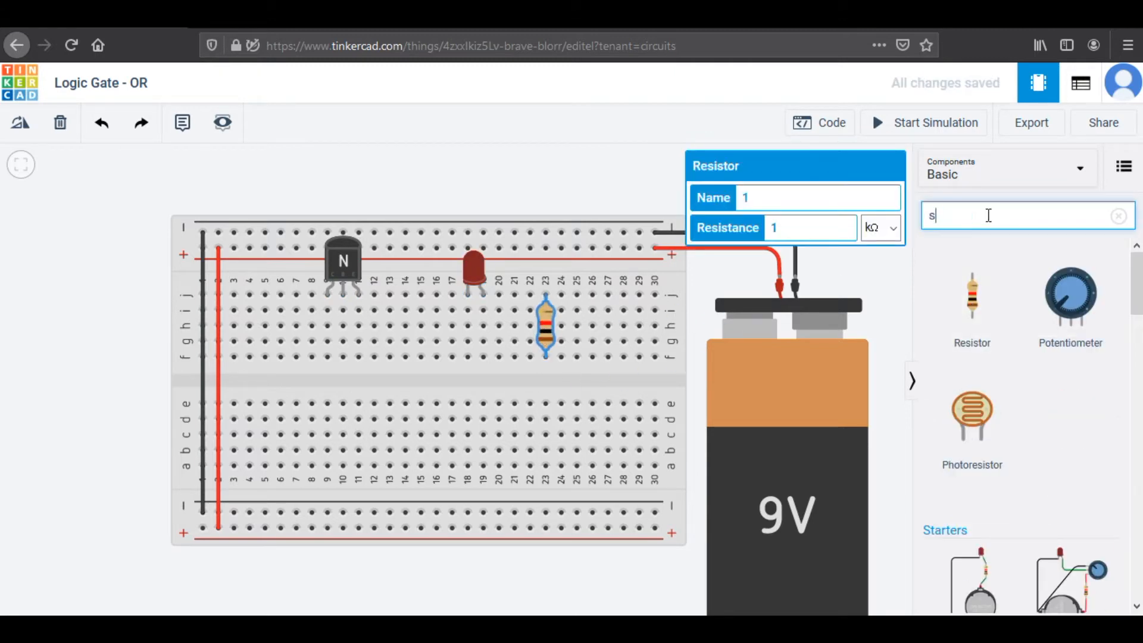
pyautogui.press('Return')
pyautogui.moveTo(1084, 311); pyautogui.dragTo(376, 420)
pyautogui.click(57, 308)
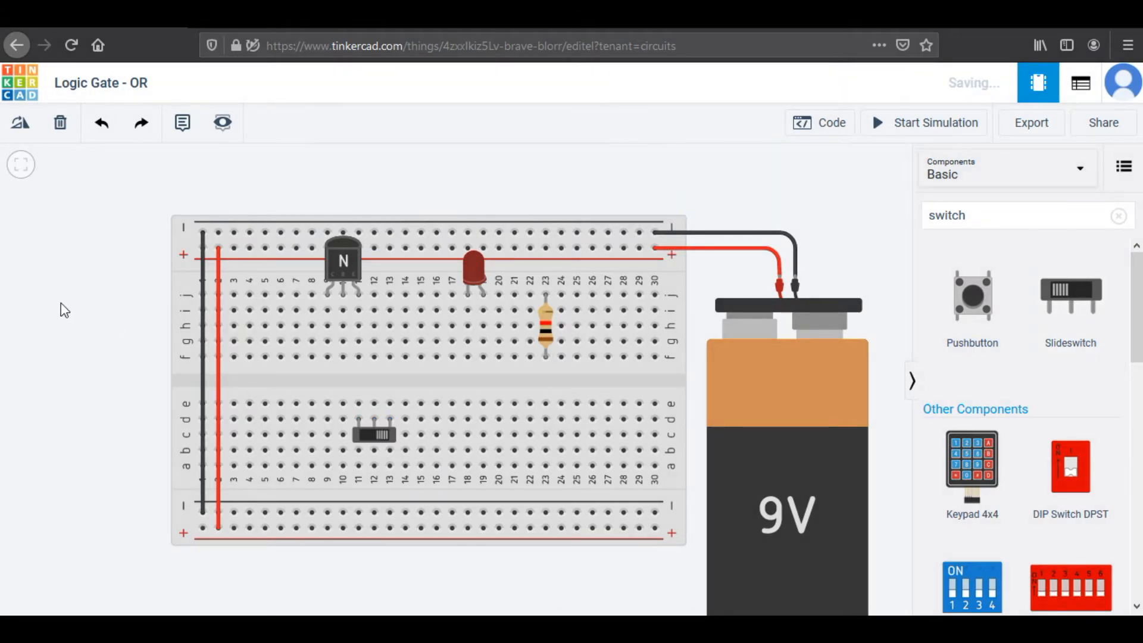
# Step: Move the LED to j6 and j7, and the resistor to column 7 across the centre gap
pyautogui.scroll(3, 77, 316)
pyautogui.moveTo(77, 313); pyautogui.dragTo(19, 302)
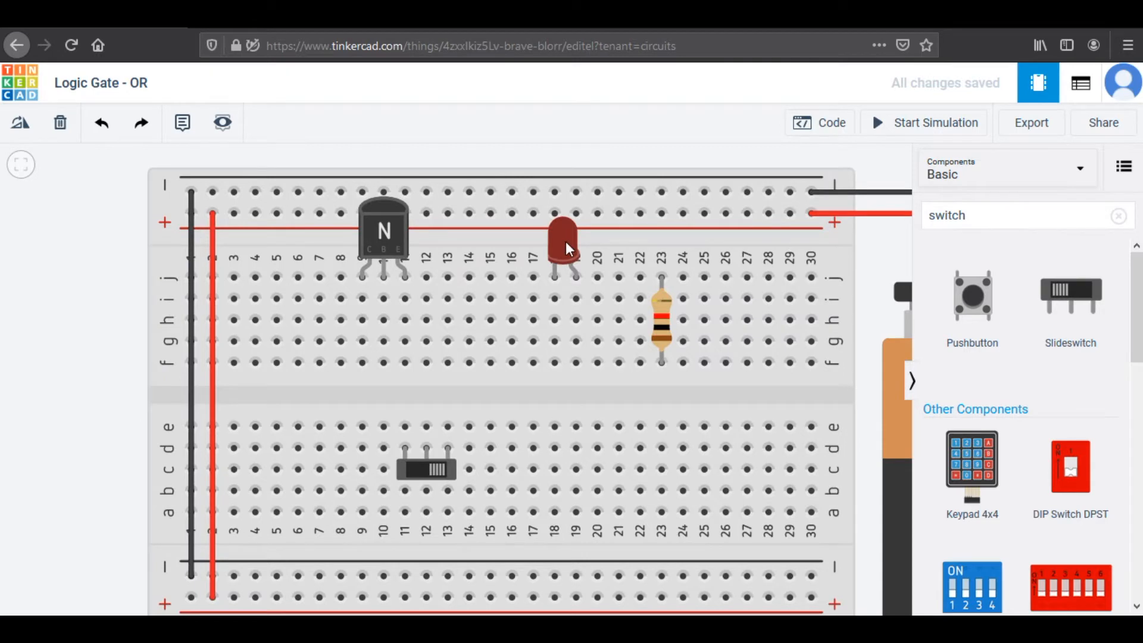
pyautogui.moveTo(570, 245); pyautogui.dragTo(312, 258)
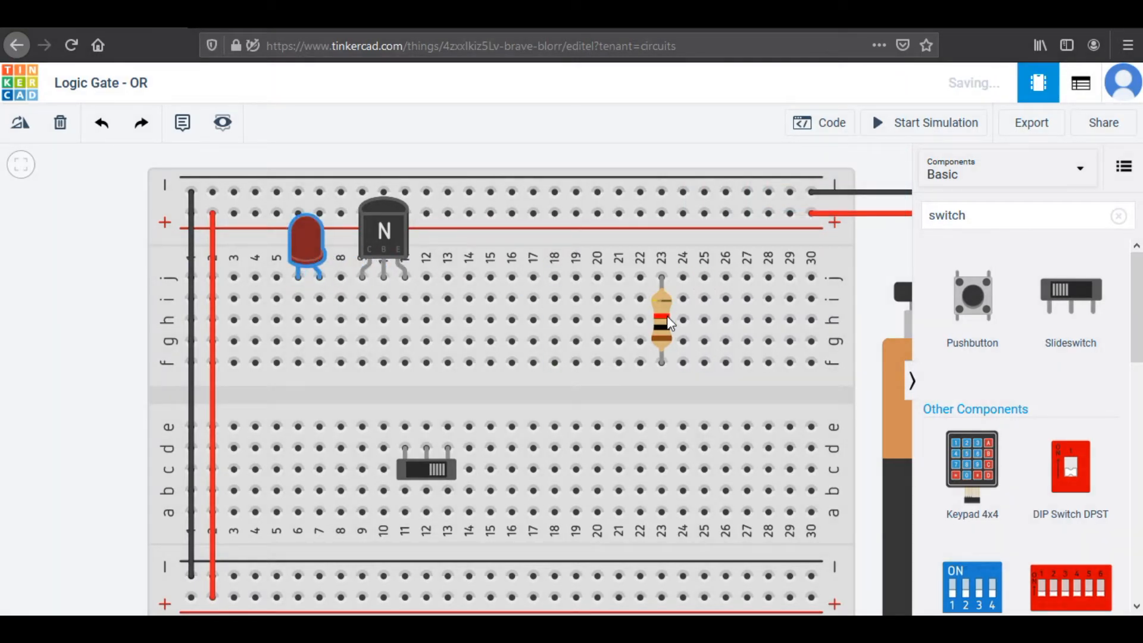
pyautogui.moveTo(656, 330); pyautogui.dragTo(313, 396)
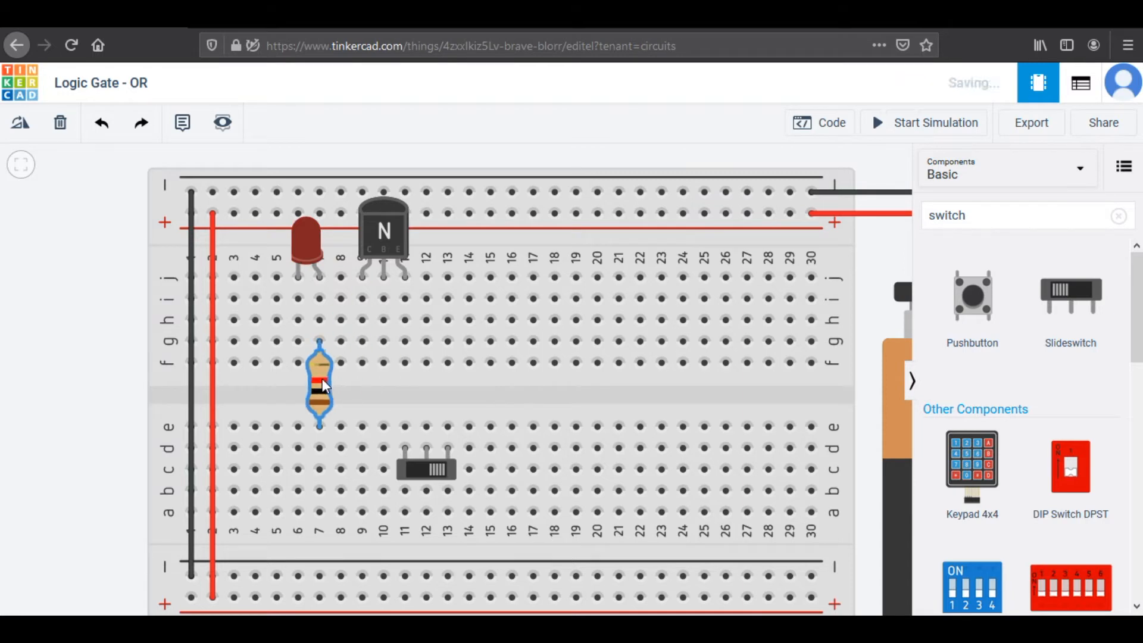
# Step: Set the resistance of the resistor in column 7 to 500 Ω
pyautogui.doubleClick(834, 229)
pyautogui.write('500')
pyautogui.click(881, 229)
pyautogui.click(886, 332)
pyautogui.click(878, 309)
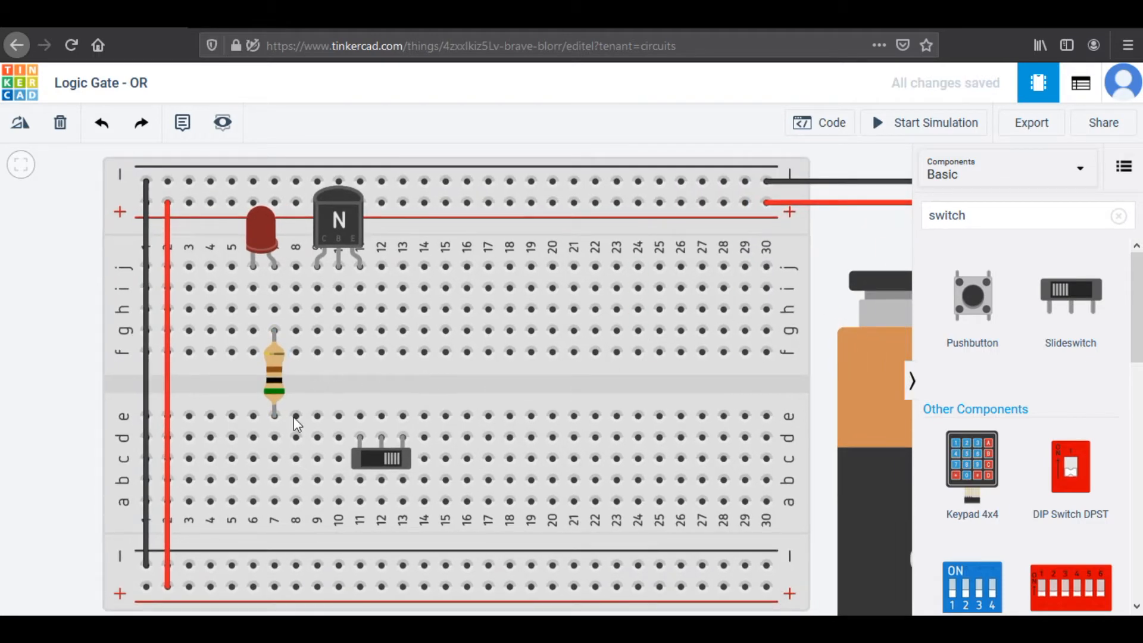
# Step: Connect a7 to the lower positive rail with a red wire
pyautogui.click(274, 501)
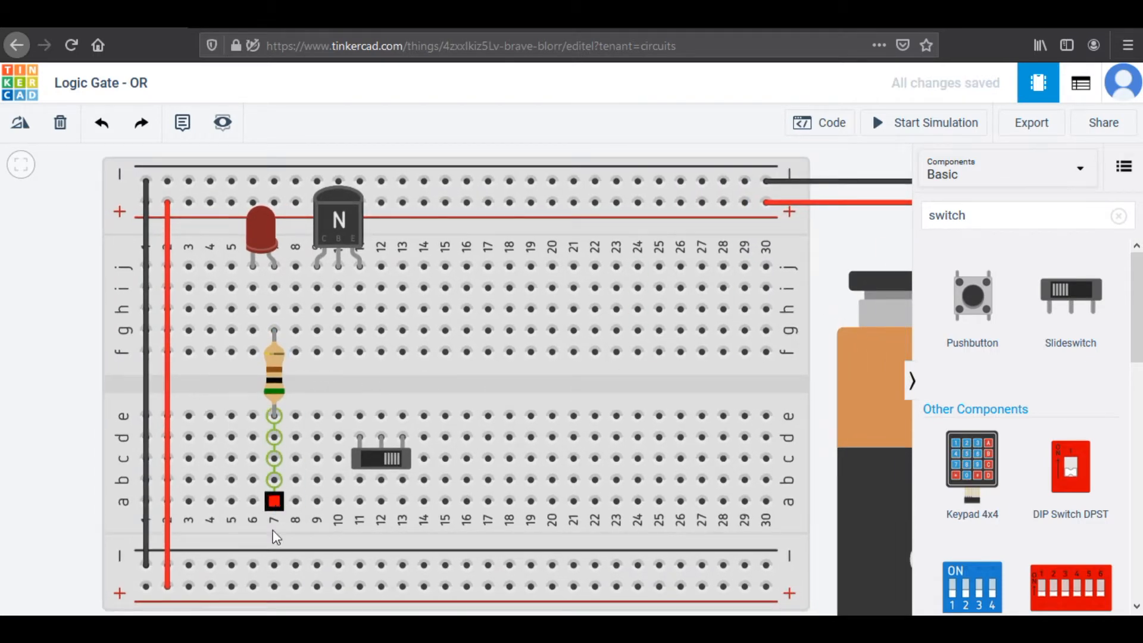
pyautogui.click(274, 586)
pyautogui.click(801, 205)
pyautogui.click(792, 242)
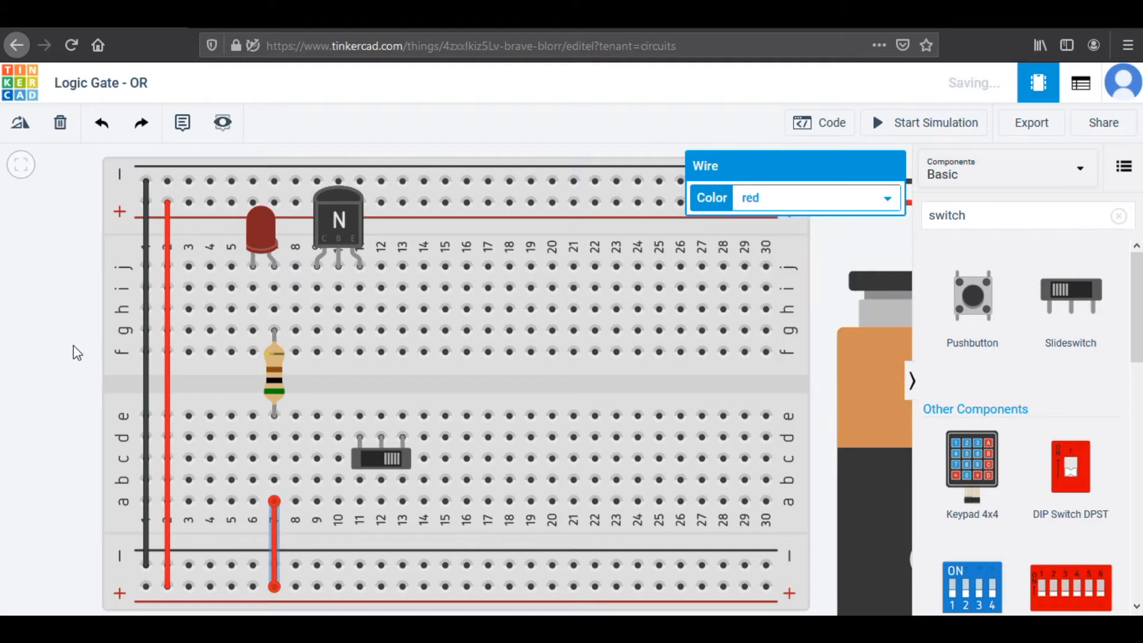
pyautogui.click(66, 347)
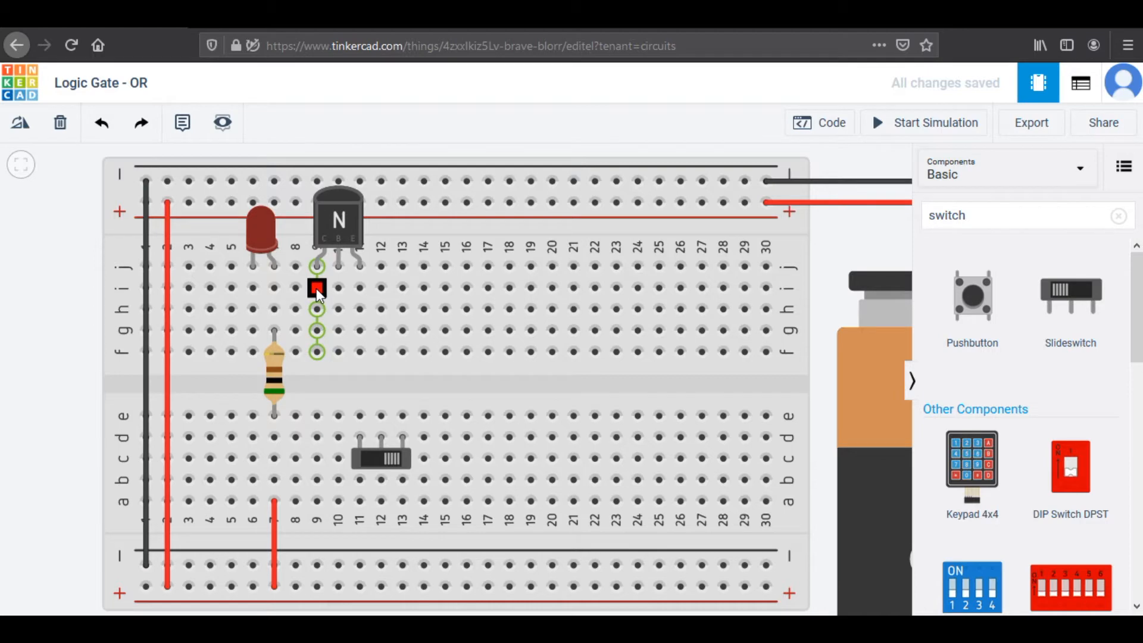
# Step: Connect the LED at i6 to the transistor's collector at i9 with an orange wire
pyautogui.click(253, 288)
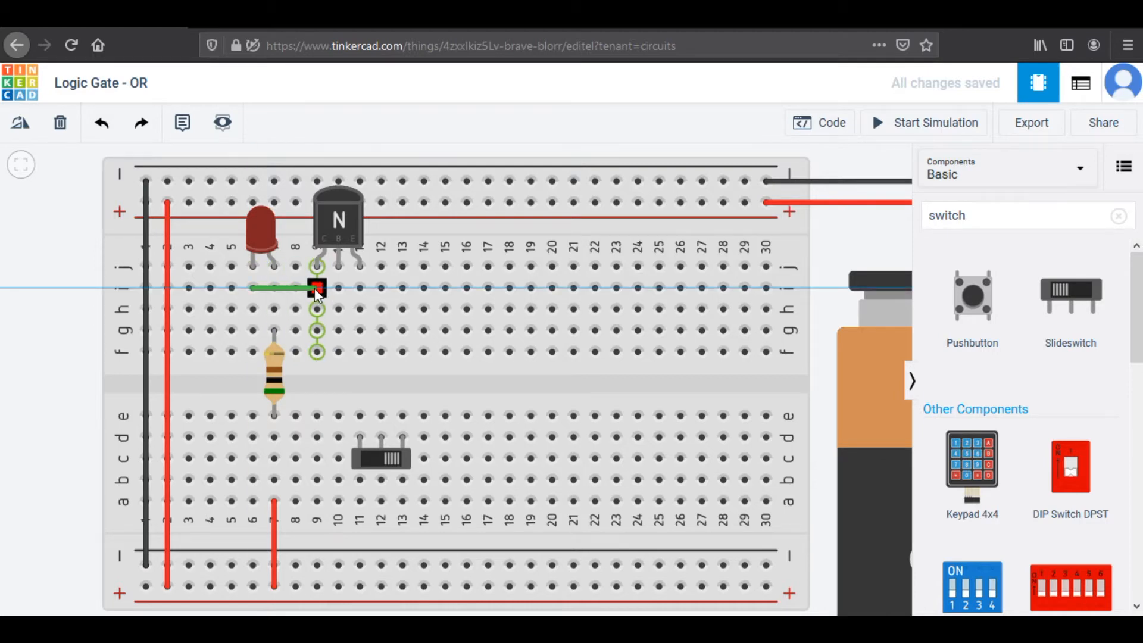
pyautogui.click(317, 289)
pyautogui.click(798, 196)
pyautogui.click(774, 261)
pyautogui.press('Escape')
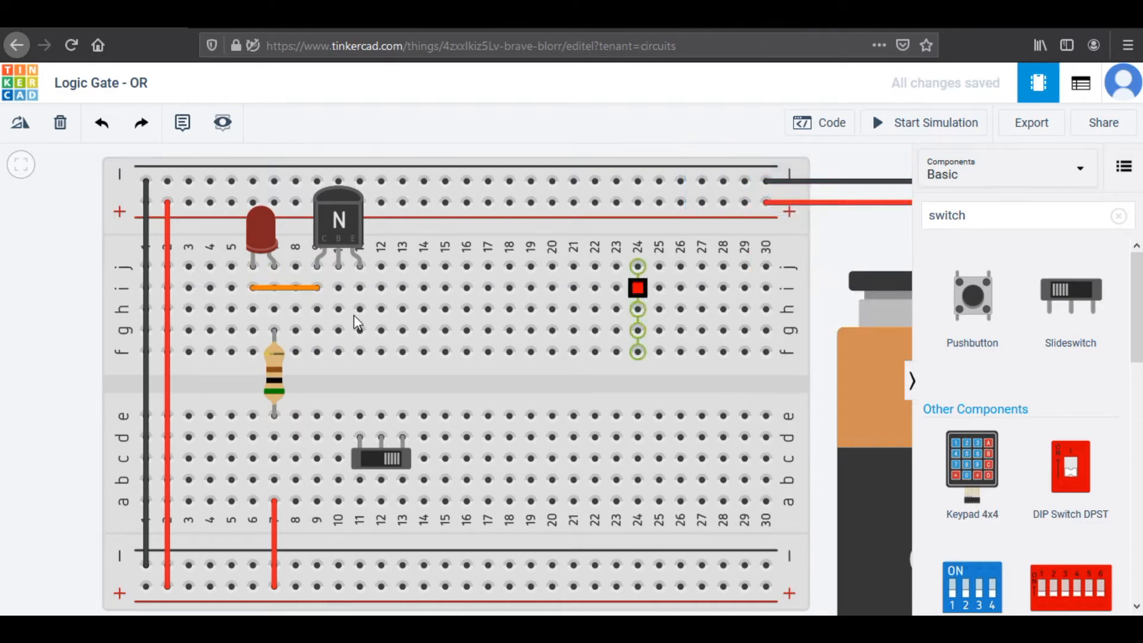
# Step: Shift the 500 Ω resistor in column 7 down one row and place a copy of it in column 10, from g to e
pyautogui.click(275, 372)
pyautogui.moveTo(275, 373); pyautogui.dragTo(277, 384)
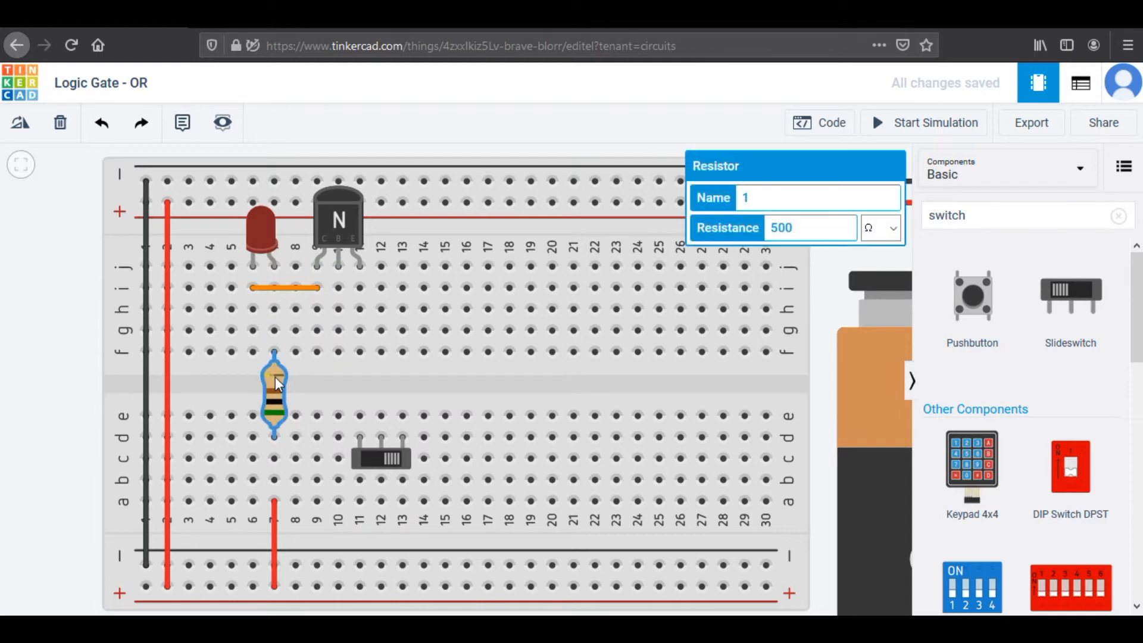
pyautogui.hotkey('ctrl', 'c')
pyautogui.hotkey('ctrl', 'v')
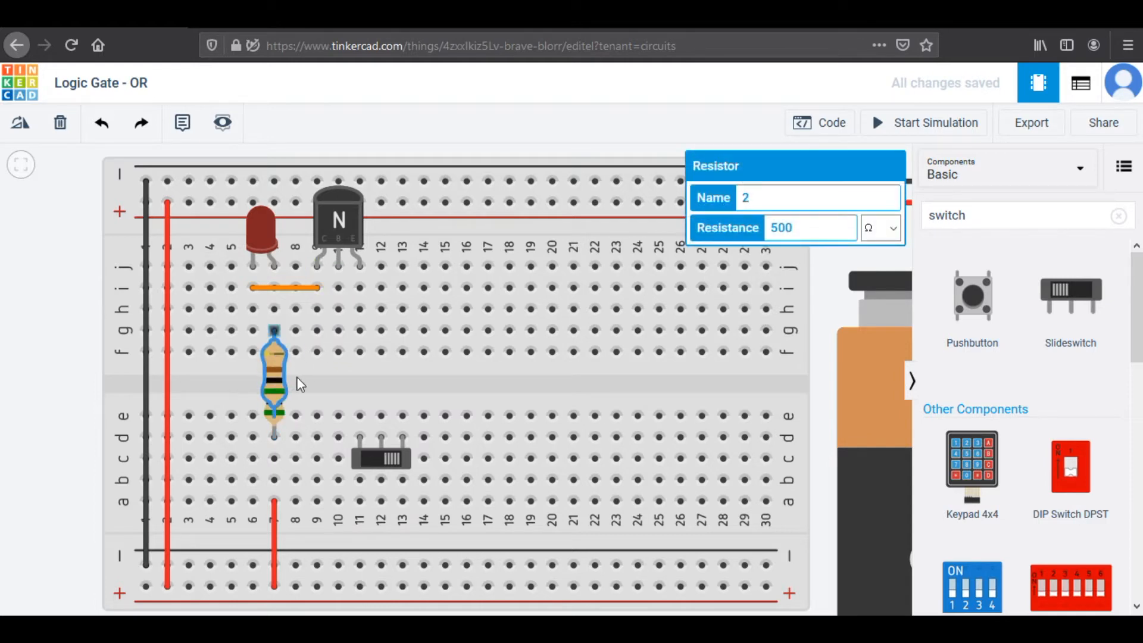
pyautogui.click(338, 384)
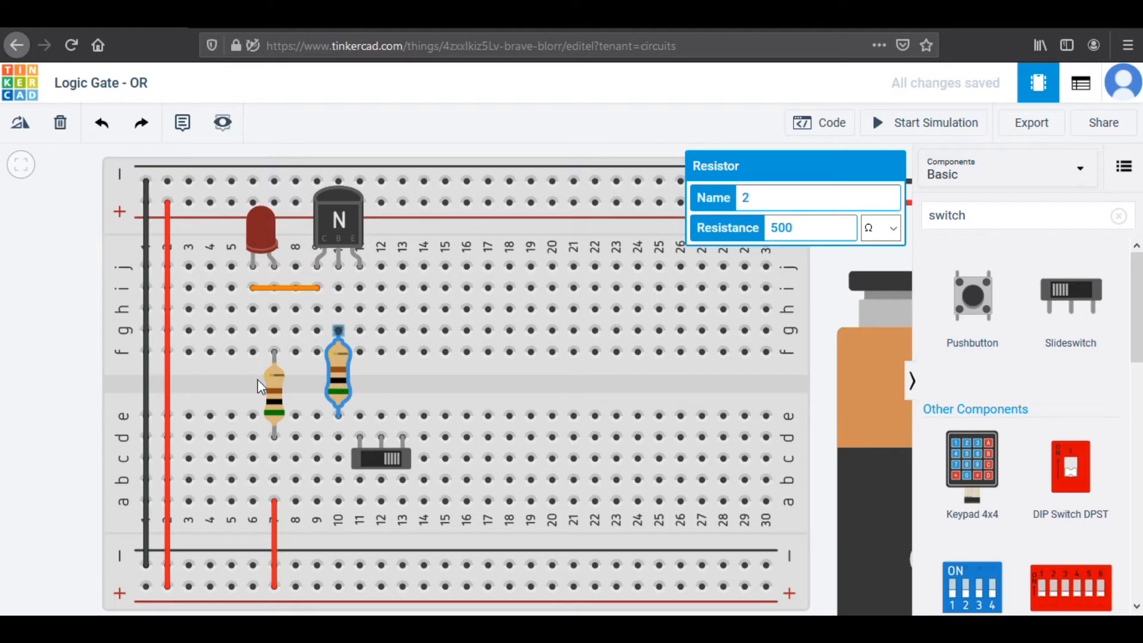
# Step: Move the slideswitch to d10–d12 and place a copy of the column 10 resistor between b10 and the lower negative rail
pyautogui.click(381, 460)
pyautogui.moveTo(379, 463); pyautogui.dragTo(358, 454)
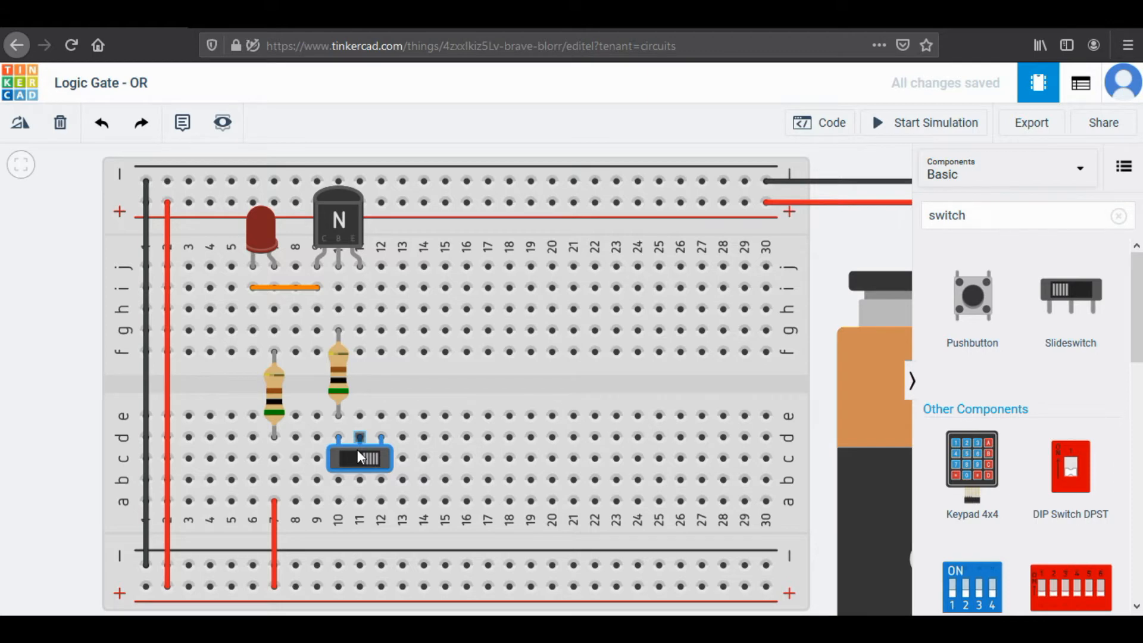
pyautogui.click(339, 381)
pyautogui.hotkey('ctrl', 'c')
pyautogui.hotkey('ctrl', 'v')
pyautogui.click(343, 529)
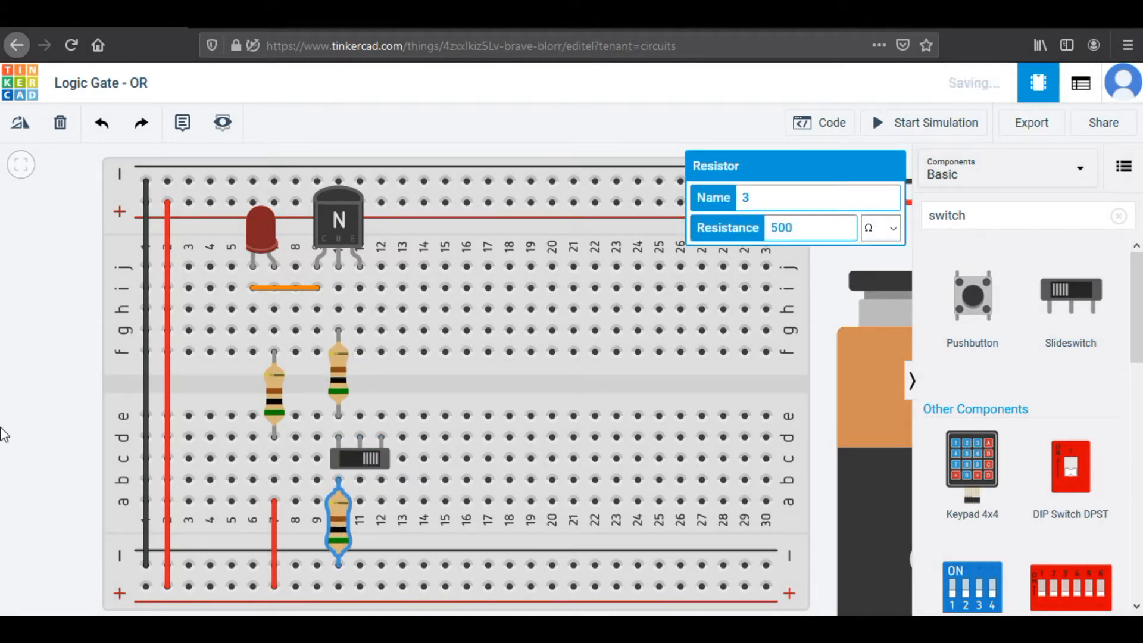
# Step: Set the resistance of the resistor below the slideswitch to 10 kΩ
pyautogui.doubleClick(824, 233)
pyautogui.write('10')
pyautogui.click(887, 234)
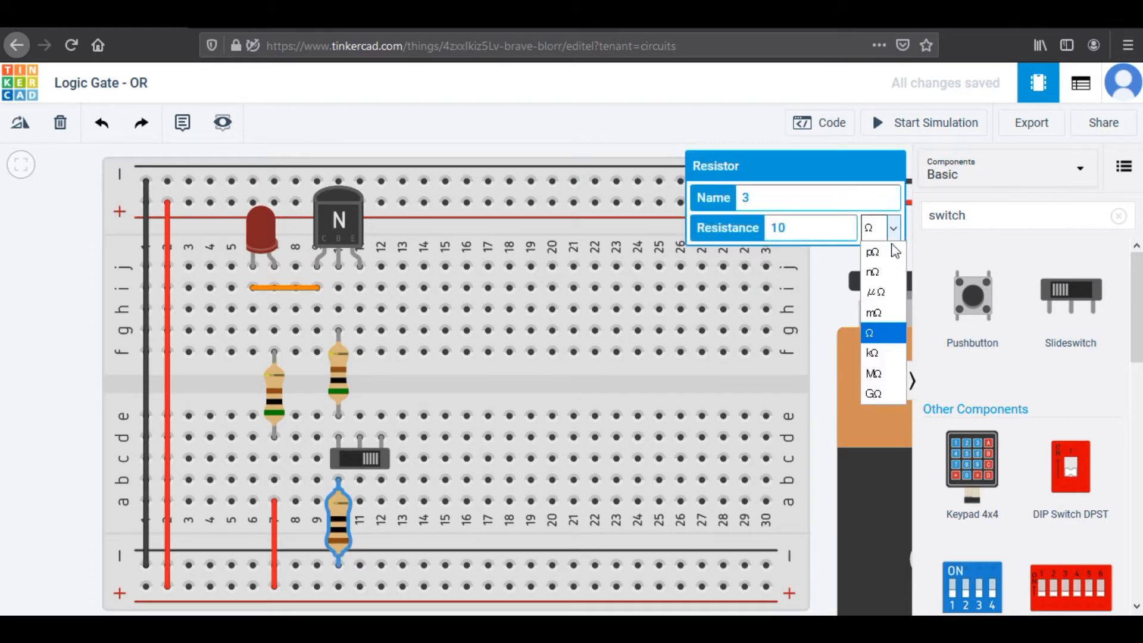
pyautogui.click(876, 355)
pyautogui.click(836, 308)
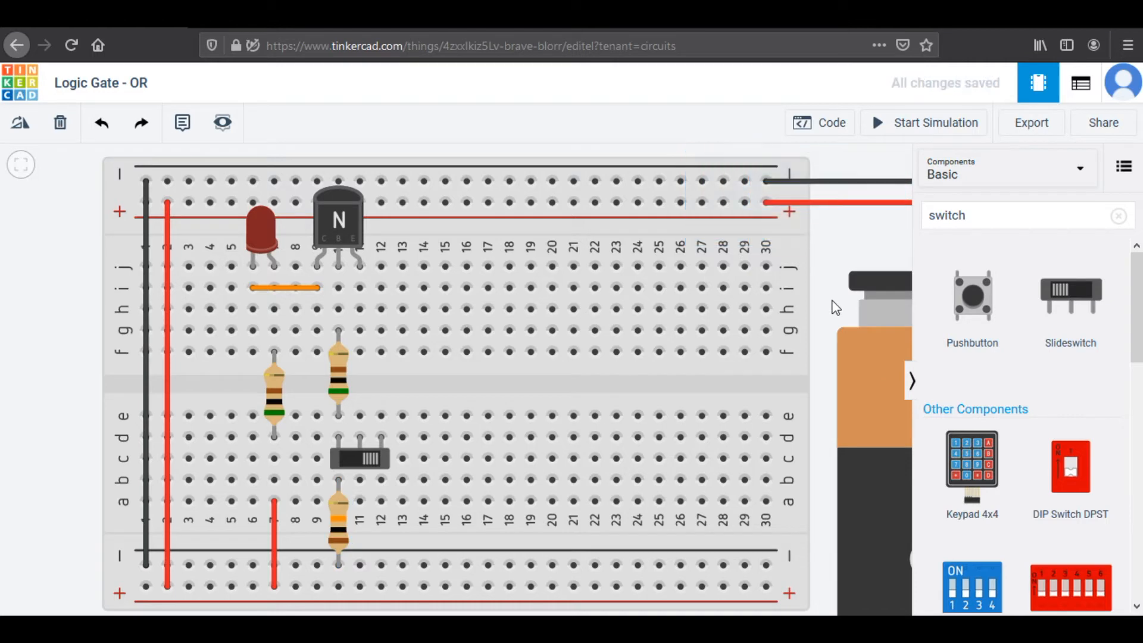
# Step: Duplicate the NPN transistor and place the copy in row j, columns 15 to 17
pyautogui.click(341, 232)
pyautogui.hotkey('ctrl', 'd')
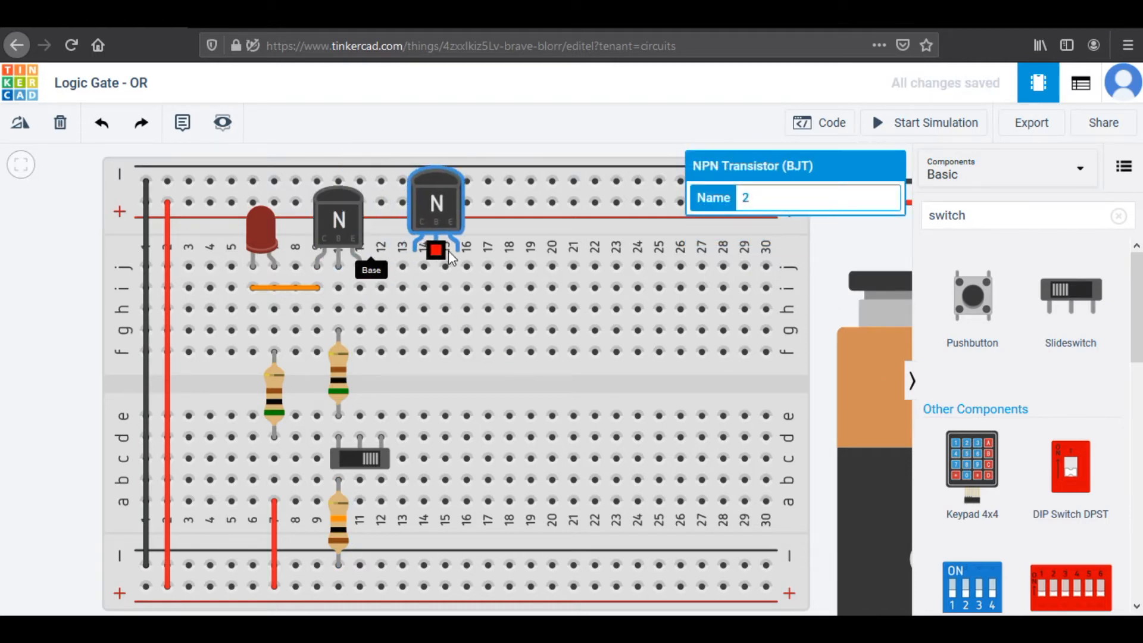
pyautogui.moveTo(434, 199); pyautogui.dragTo(462, 216)
pyautogui.moveTo(72, 312); pyautogui.dragTo(59, 315)
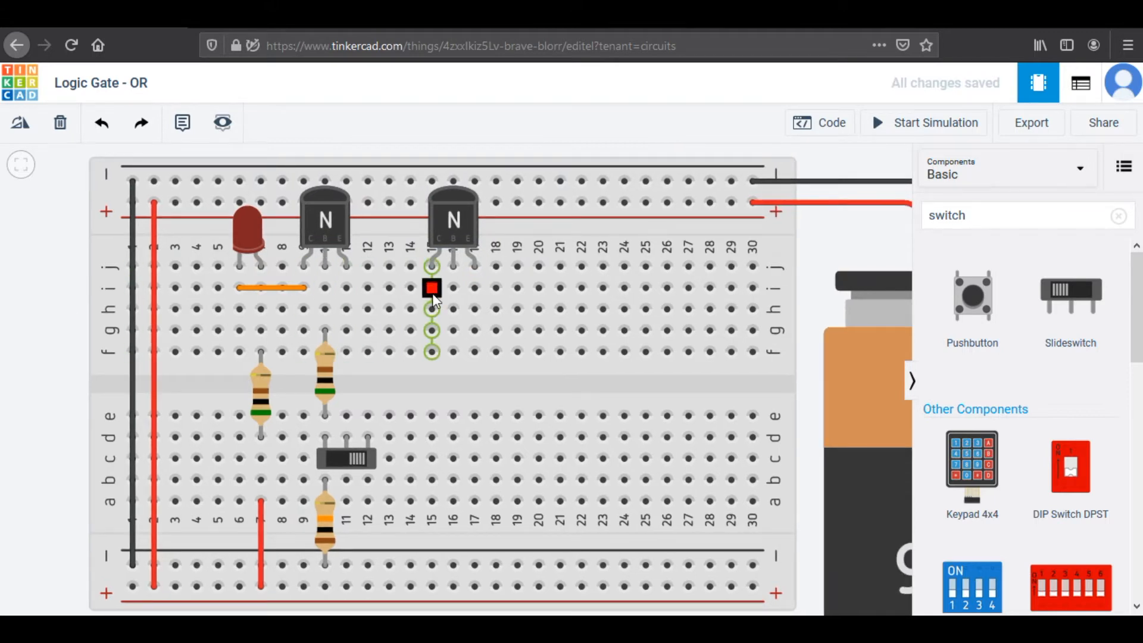
# Step: Connect the first transistor's emitter at i11 to the upper negative rail at column 13 with a black wire bent at i13
pyautogui.click(346, 288)
pyautogui.click(389, 180)
pyautogui.press('0')
pyautogui.moveTo(374, 234); pyautogui.dragTo(388, 286)
pyautogui.click(50, 344)
pyautogui.moveTo(42, 344); pyautogui.dragTo(41, 334)
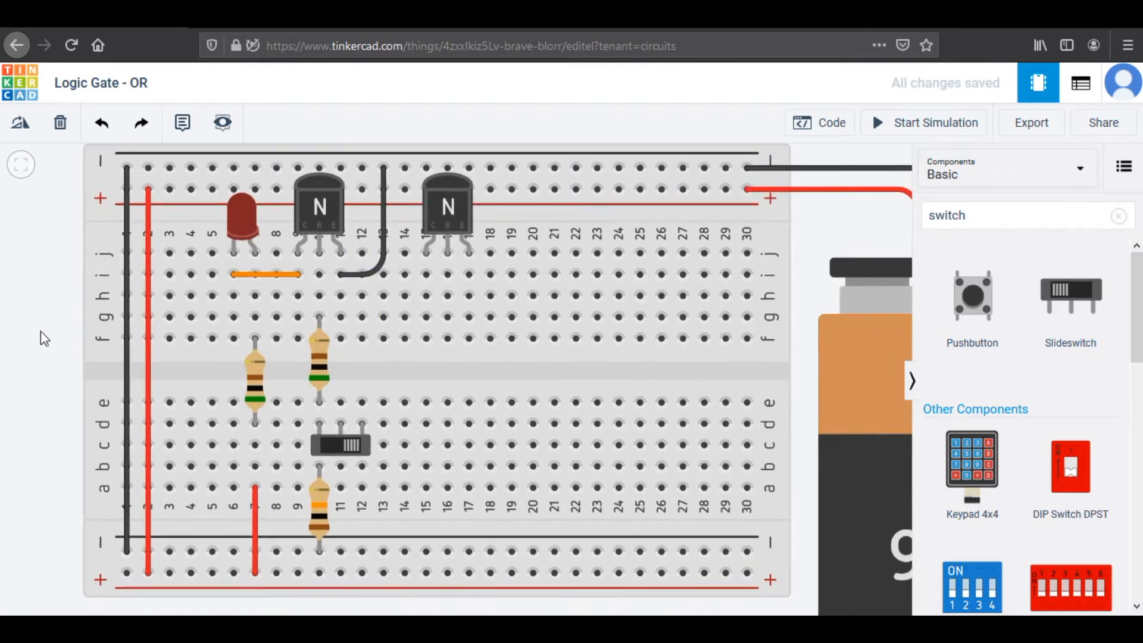
# Step: Copy the two column 10 resistors and the slideswitch, and place the copies starting at column 16 under the second transistor's base
pyautogui.click(322, 362)
pyautogui.keyDown('shift'); pyautogui.click(341, 448); pyautogui.keyUp('shift')
pyautogui.keyDown('shift'); pyautogui.click(321, 503); pyautogui.keyUp('shift')
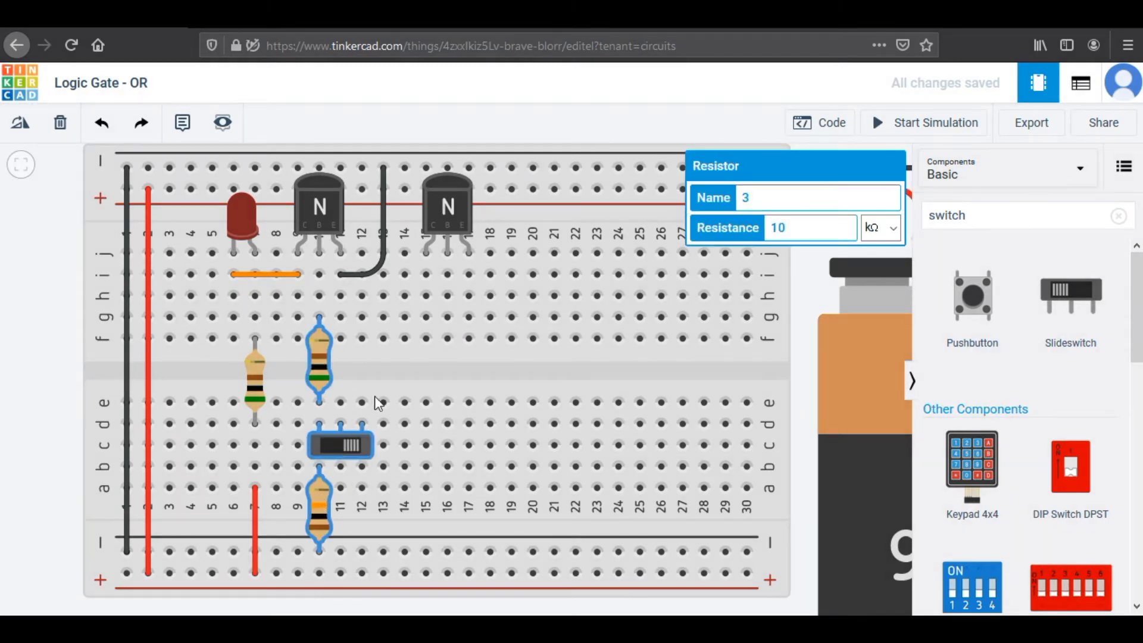
pyautogui.hotkey('ctrl', 'c')
pyautogui.hotkey('ctrl', 'v')
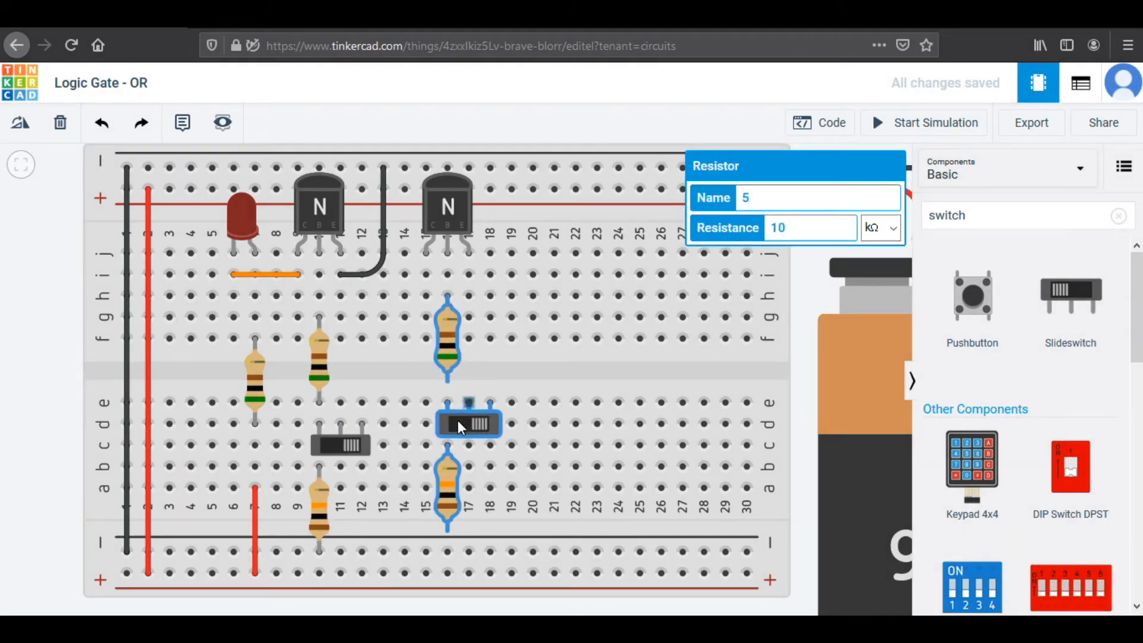
pyautogui.click(460, 434)
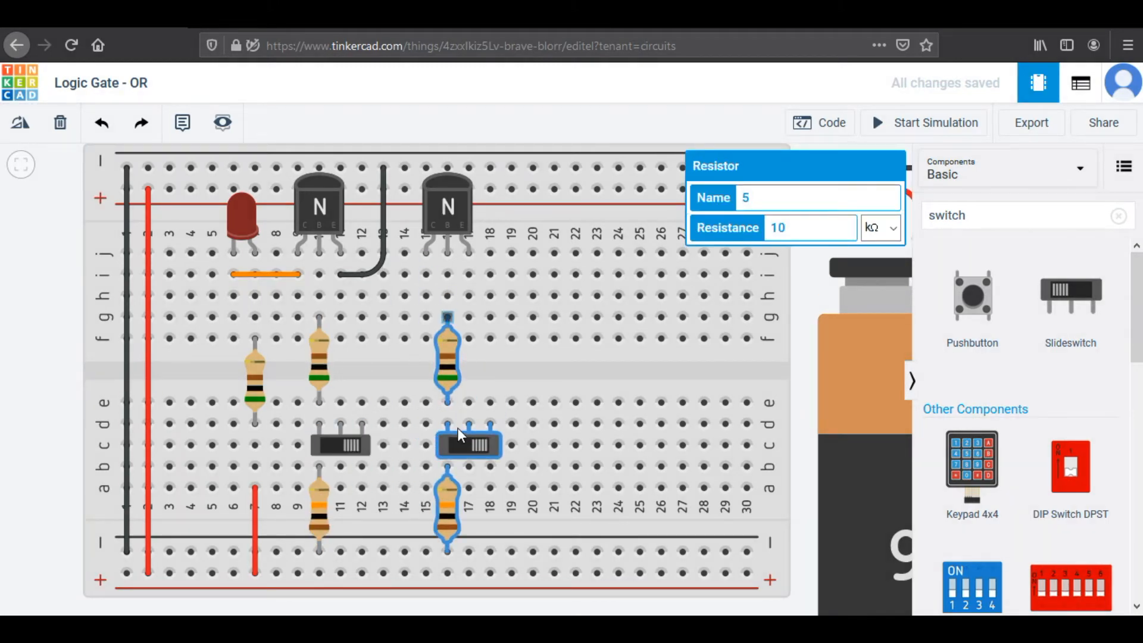
pyautogui.click(41, 360)
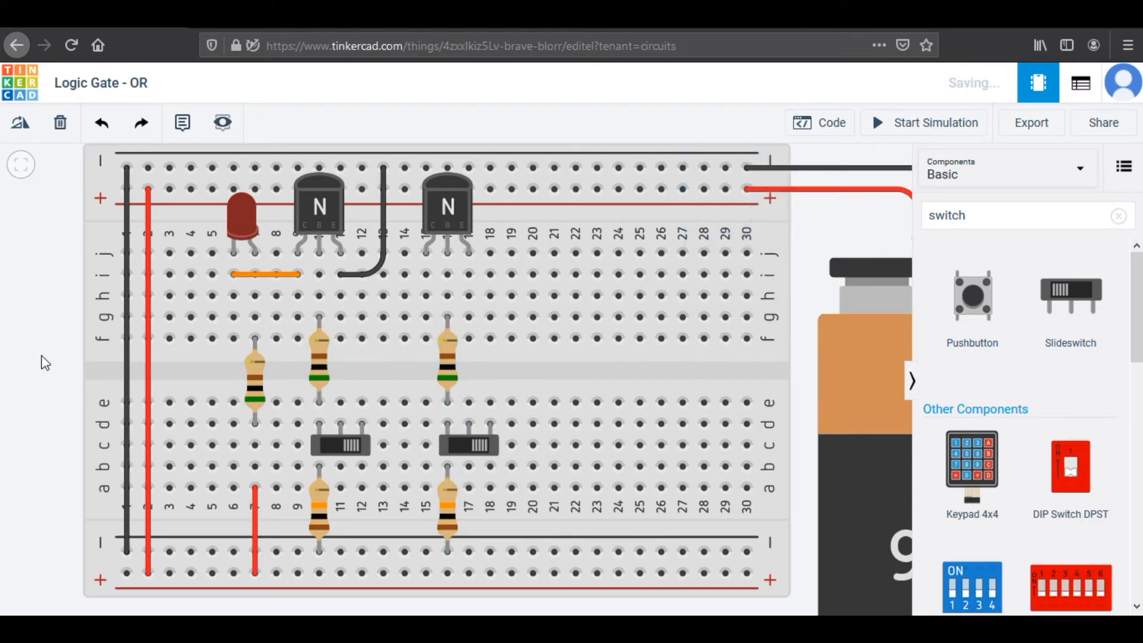
# Step: Connect the second transistor's emitter at i17 to the upper negative rail at column 19 with a black wire bent at i19
pyautogui.click(469, 275)
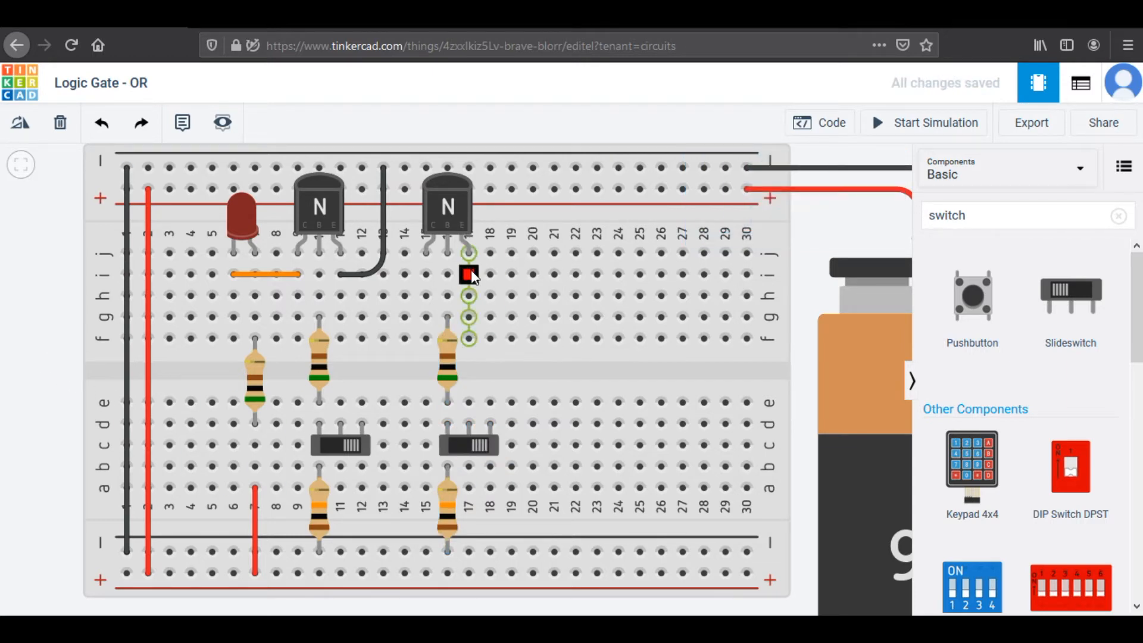
pyautogui.click(512, 167)
pyautogui.click(798, 198)
pyautogui.click(752, 220)
pyautogui.moveTo(490, 225); pyautogui.dragTo(512, 275)
pyautogui.click(47, 309)
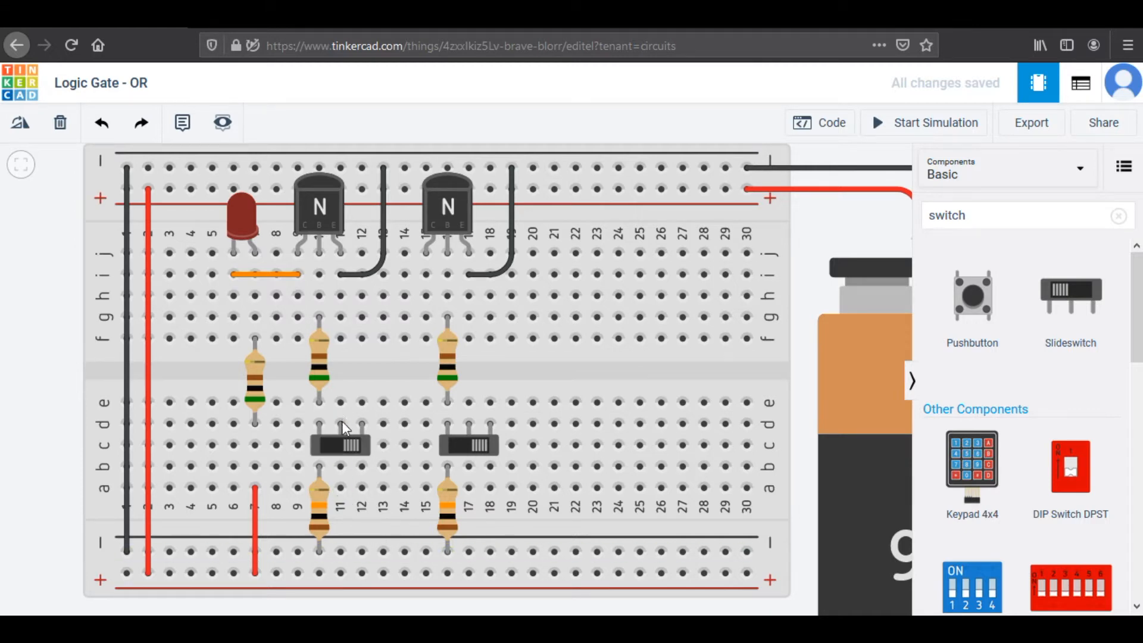
# Step: Connect the middle pins of both slideswitches, at a11 and a17, to the lower positive rail with straight red wires
pyautogui.click(343, 489)
pyautogui.click(341, 573)
pyautogui.click(833, 198)
pyautogui.click(763, 238)
pyautogui.click(469, 490)
pyautogui.click(469, 573)
pyautogui.click(811, 199)
pyautogui.click(792, 243)
pyautogui.click(819, 247)
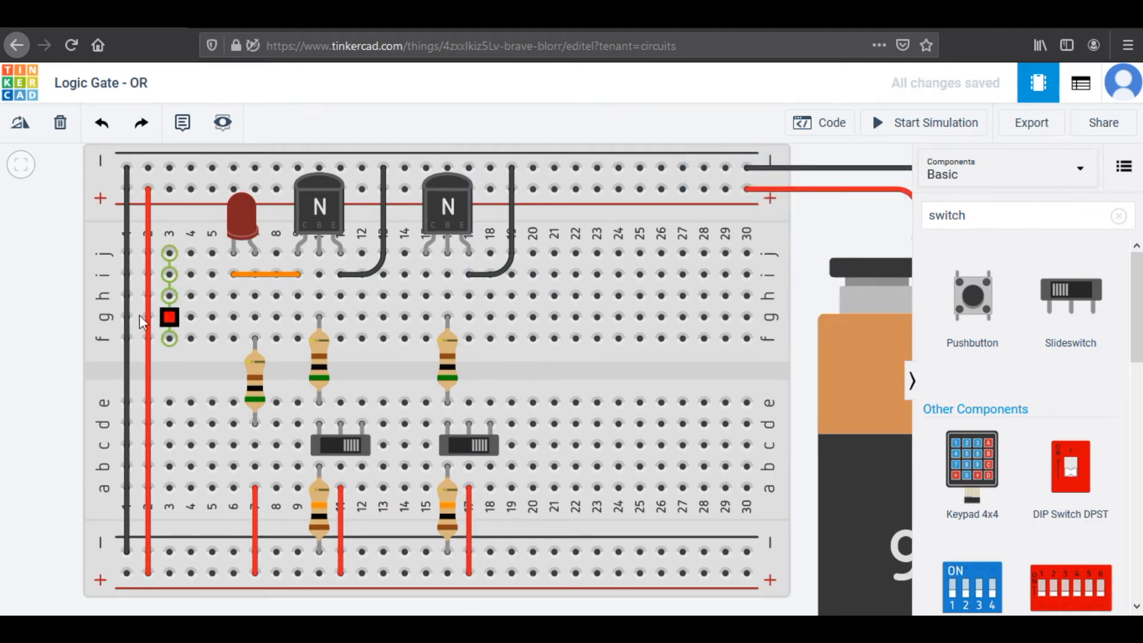
# Step: Connect the LED cathode's column at h6 to the second transistor's collector column at h15 with a yellow wire
pyautogui.moveTo(38, 285); pyautogui.dragTo(49, 304)
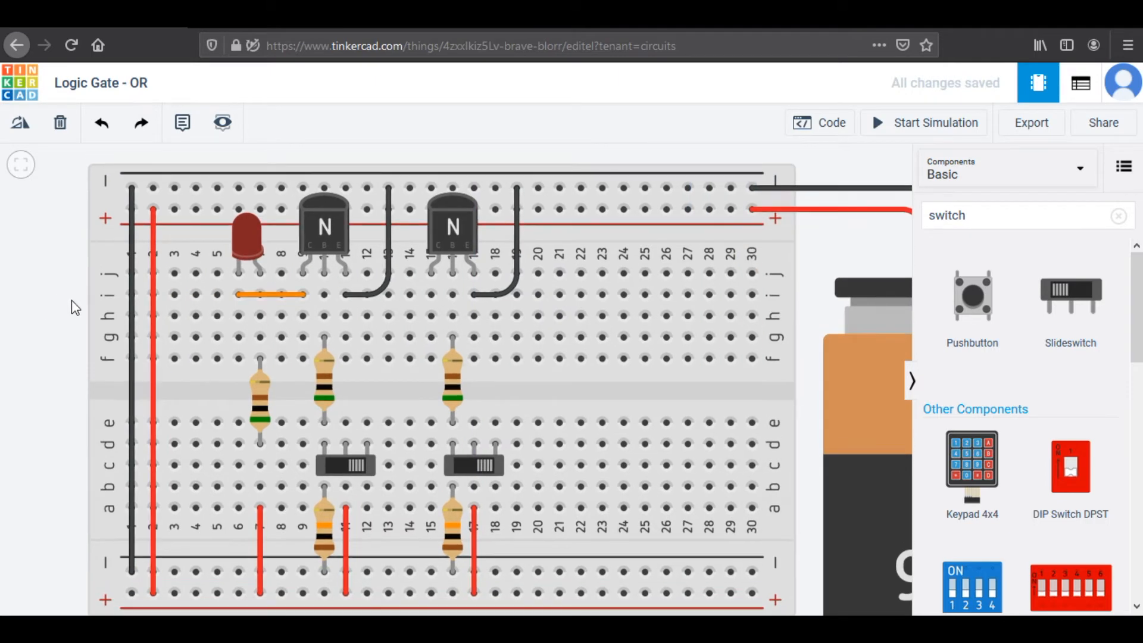
pyautogui.click(238, 316)
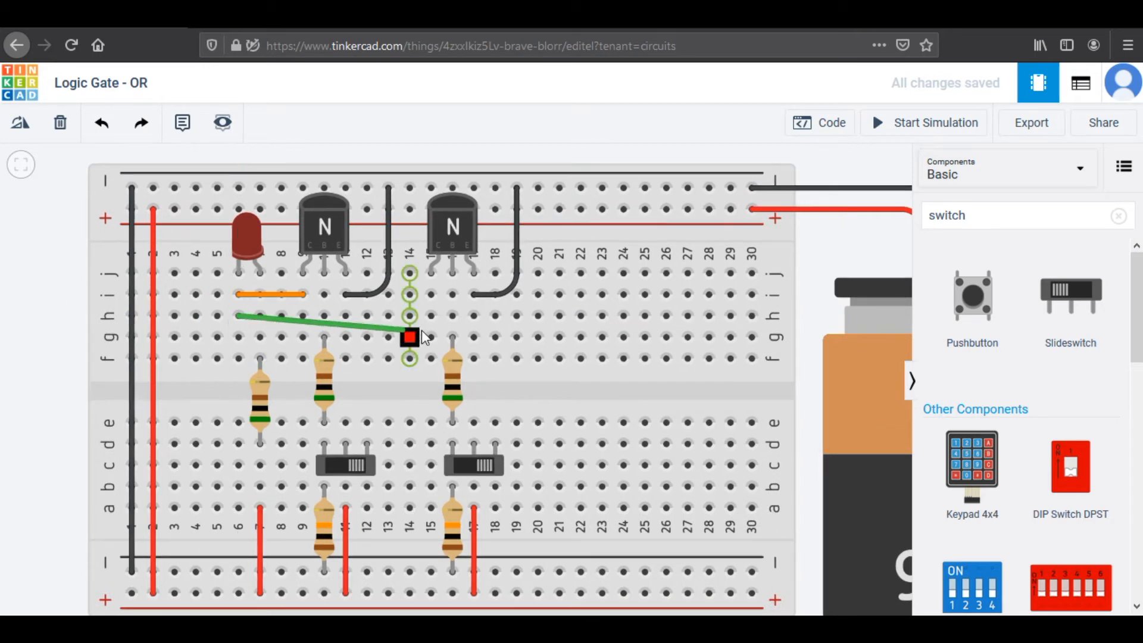
pyautogui.click(430, 317)
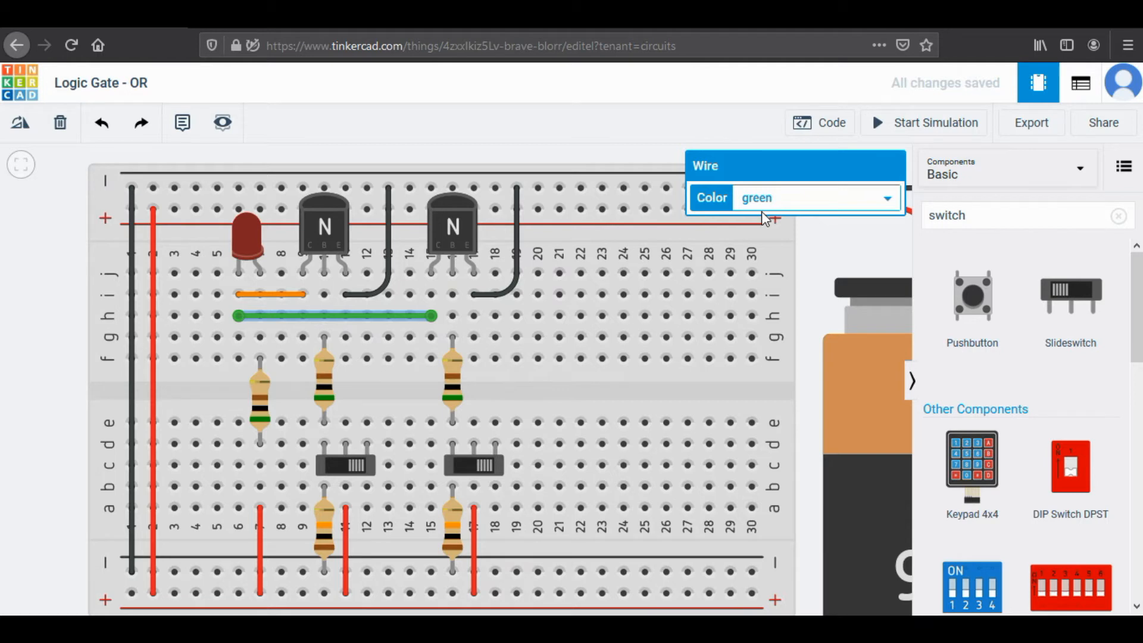
pyautogui.click(792, 198)
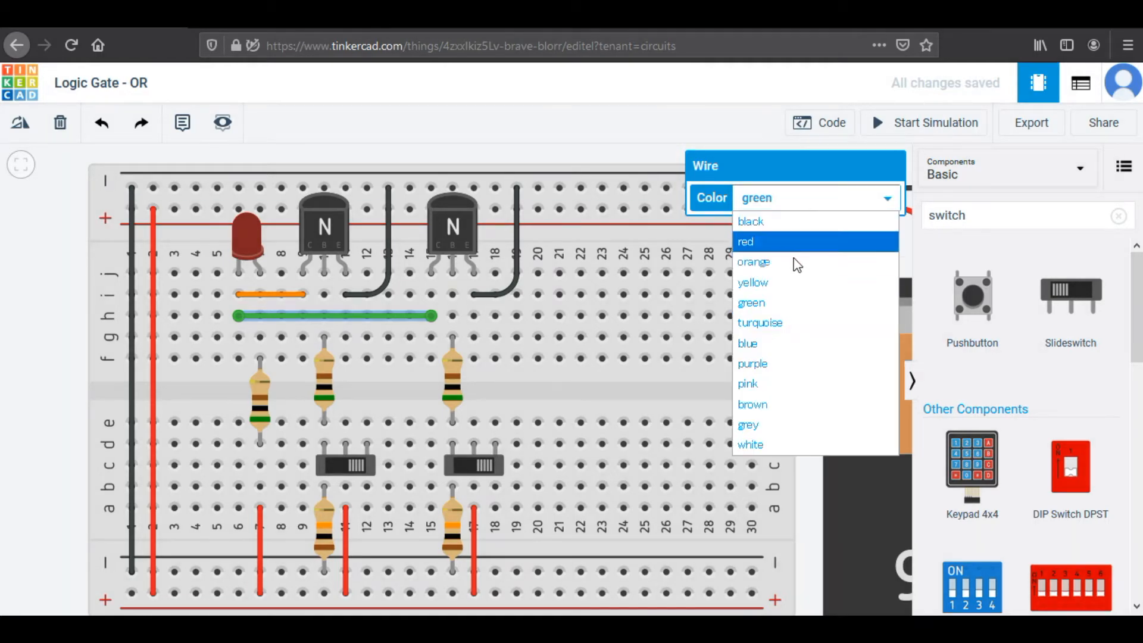
pyautogui.click(807, 284)
pyautogui.click(836, 260)
pyautogui.moveTo(836, 261); pyautogui.dragTo(792, 258)
pyautogui.scroll(-1, 833, 253)
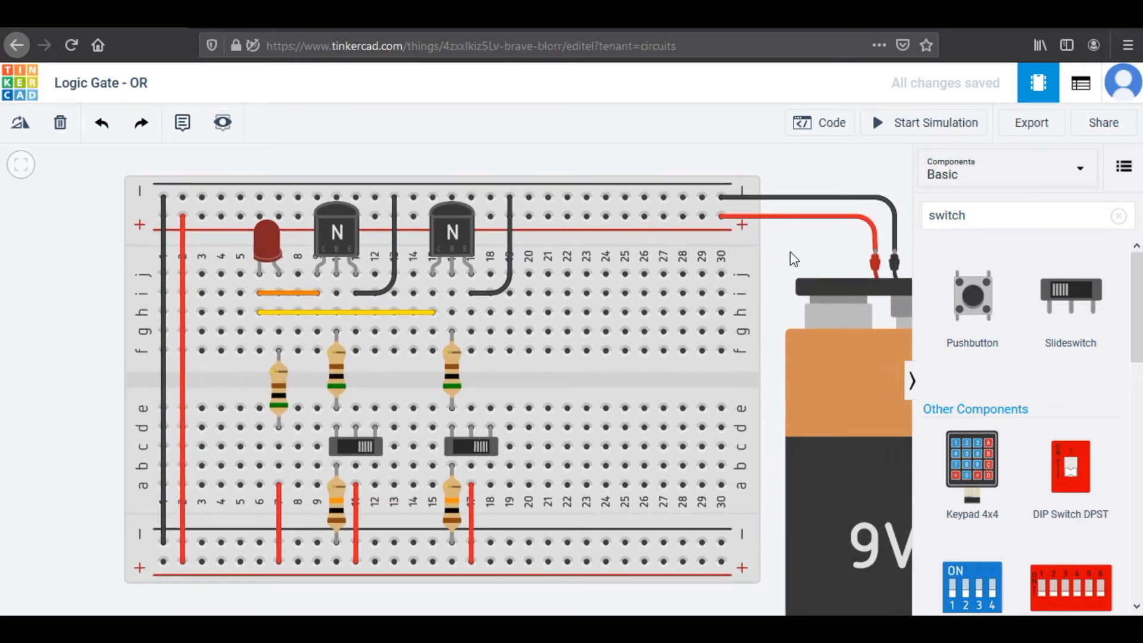
# Step: Simulate the OR truth table by switching slideswitch 2 on and off, then slideswitch 1 and 2 on, and stop the simulation
pyautogui.click(899, 132)
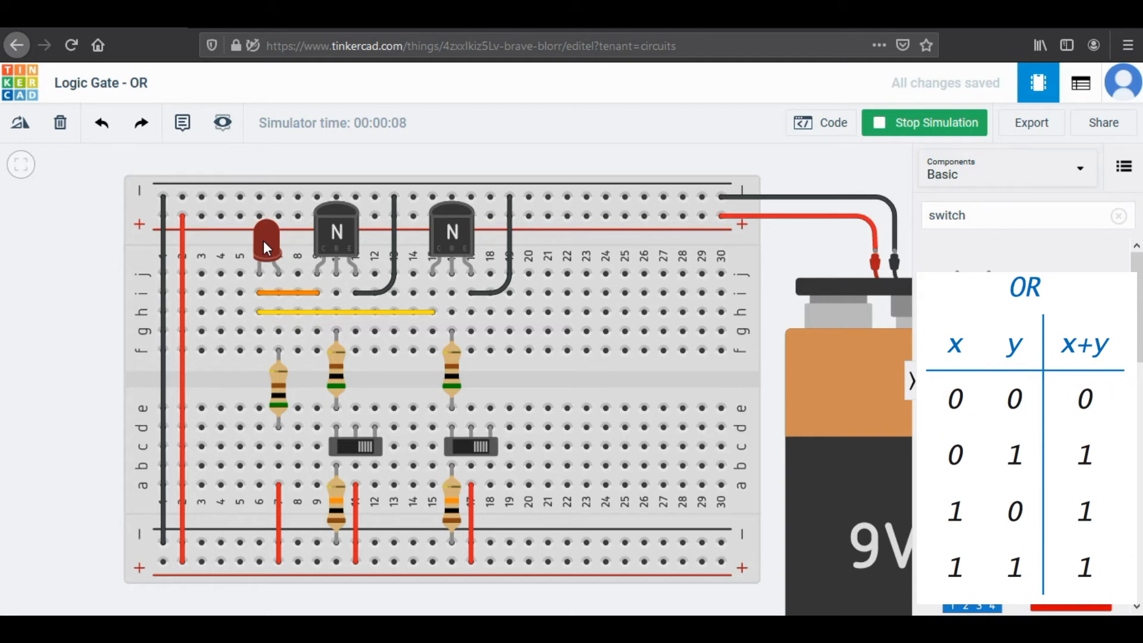
pyautogui.click(464, 445)
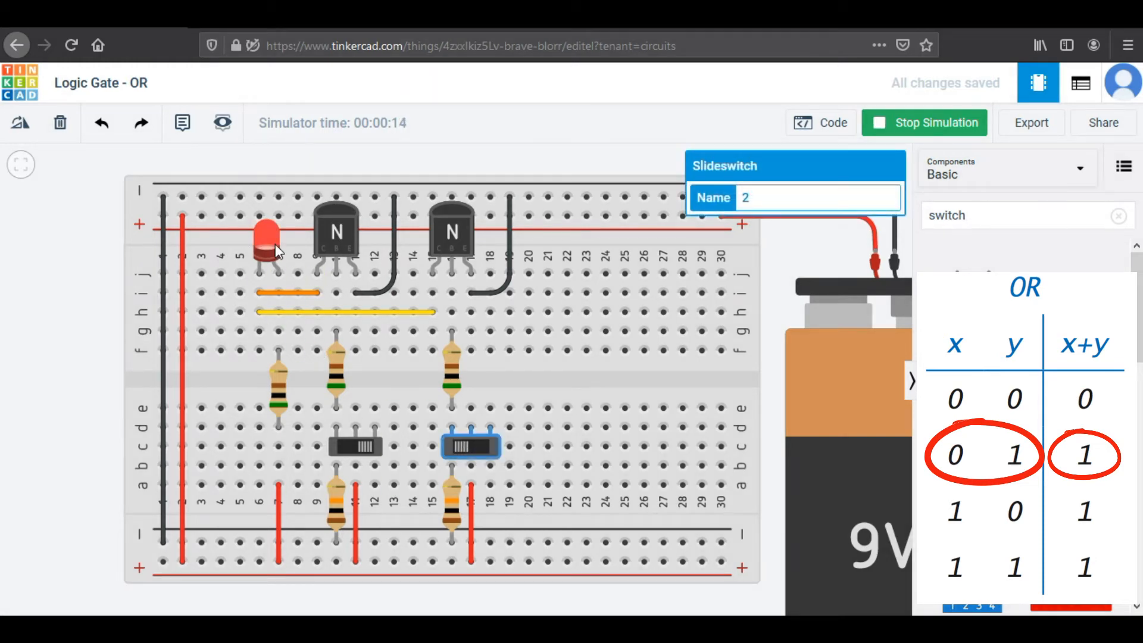
pyautogui.click(479, 448)
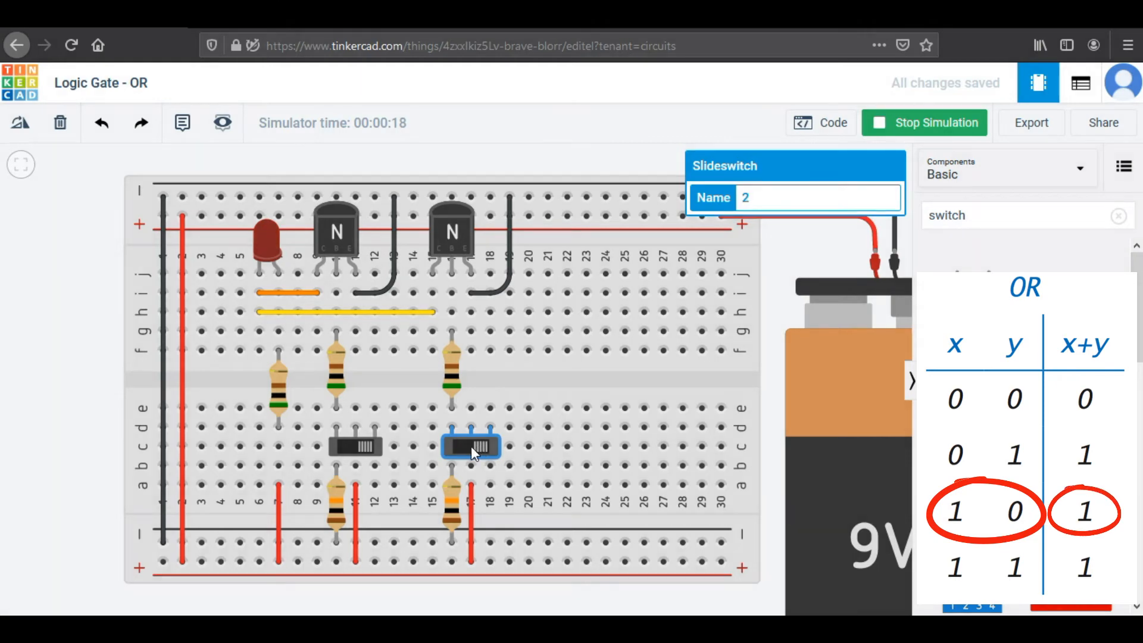
pyautogui.click(347, 445)
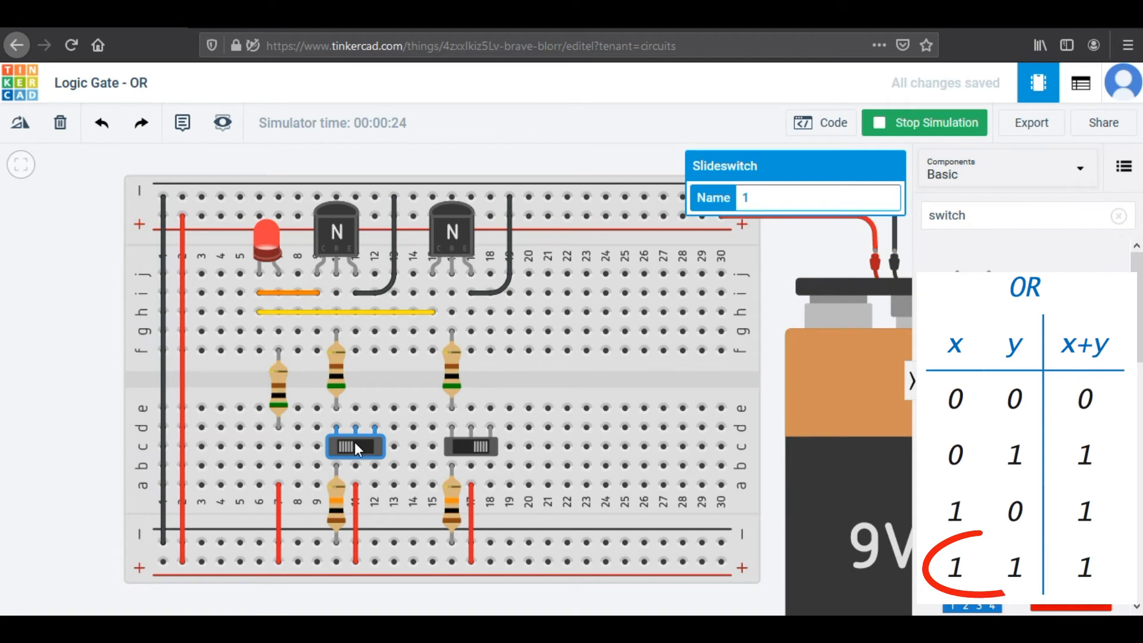
pyautogui.click(461, 448)
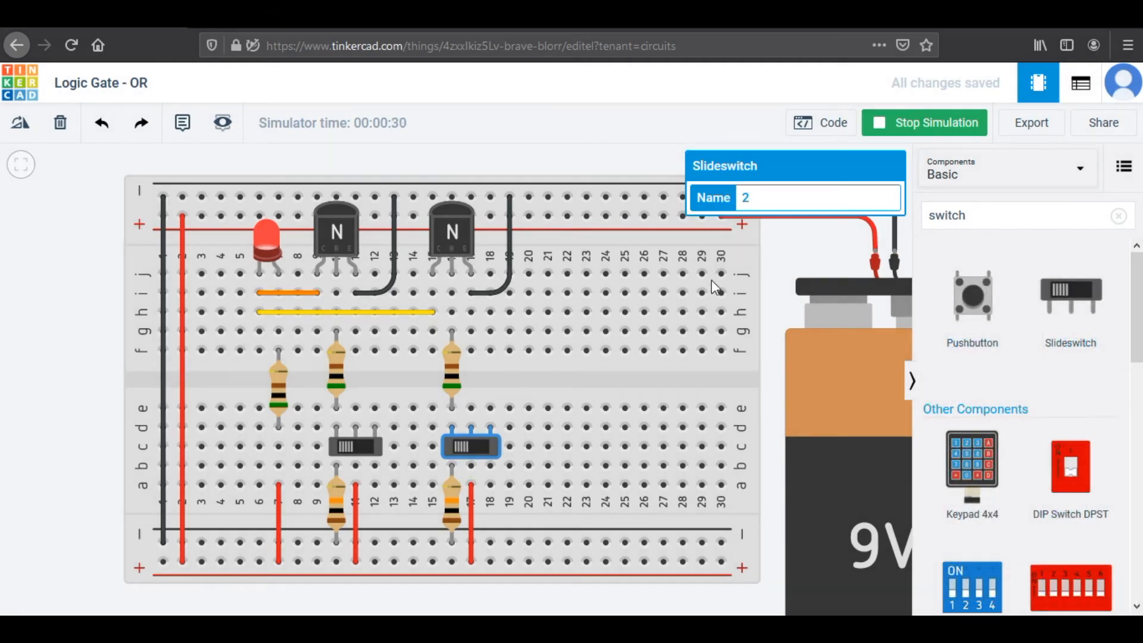
pyautogui.click(903, 132)
pyautogui.click(813, 250)
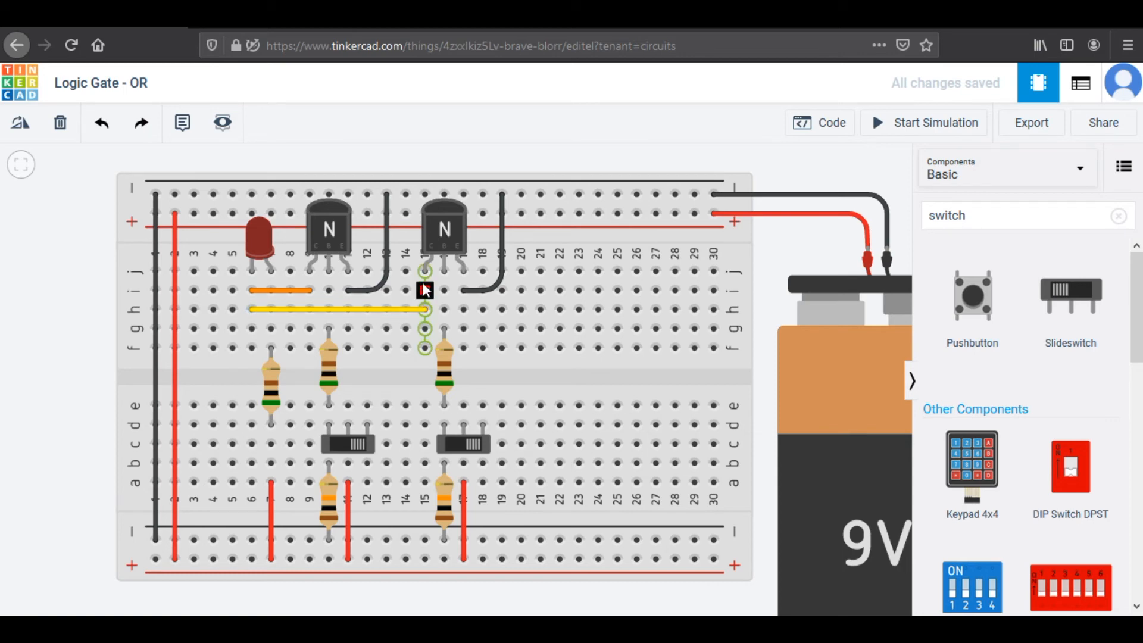
pyautogui.moveTo(464, 272); pyautogui.dragTo(502, 194)
pyautogui.click(364, 290)
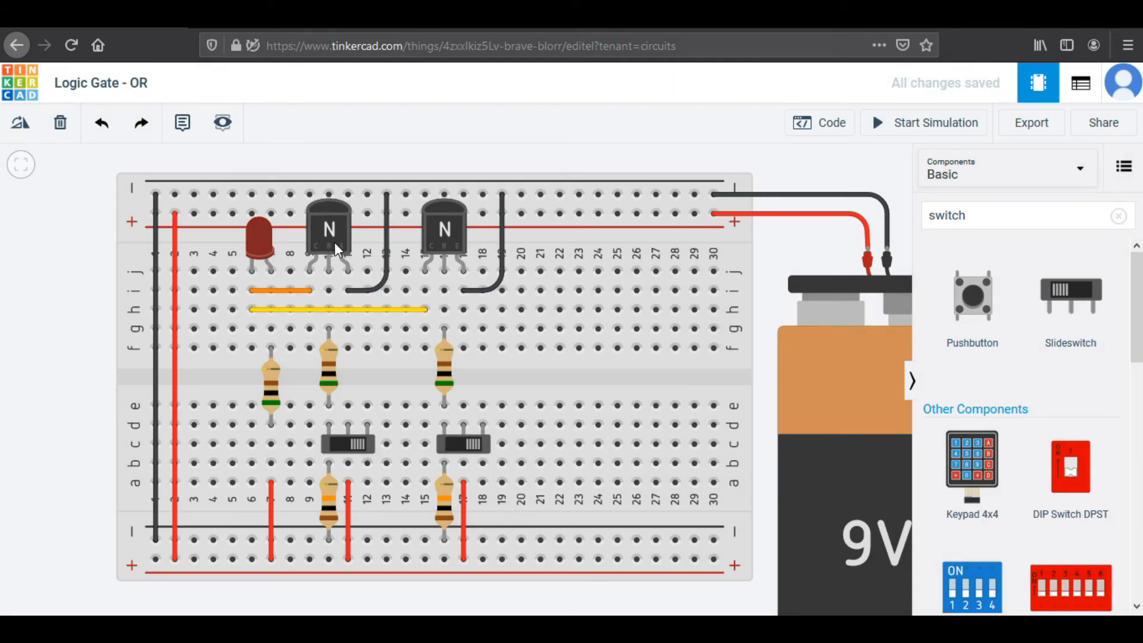
# Step: Simulate again, toggling slideswitch 1 on and off, then slideswitch 2 and slideswitch 1 on, and stop the run
pyautogui.click(898, 132)
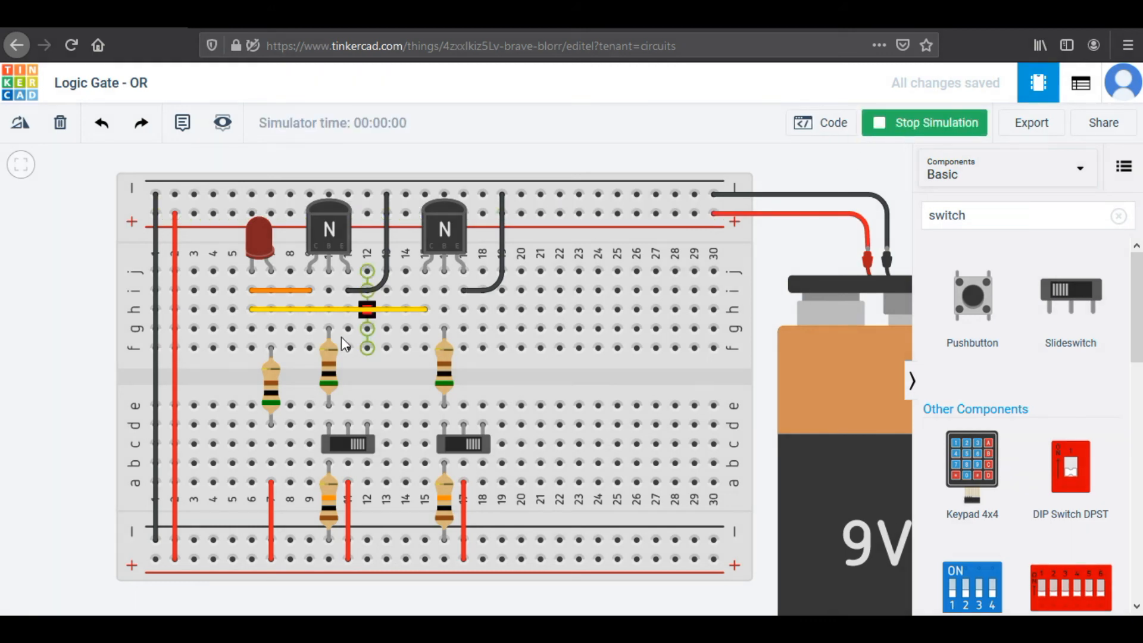
pyautogui.click(341, 451)
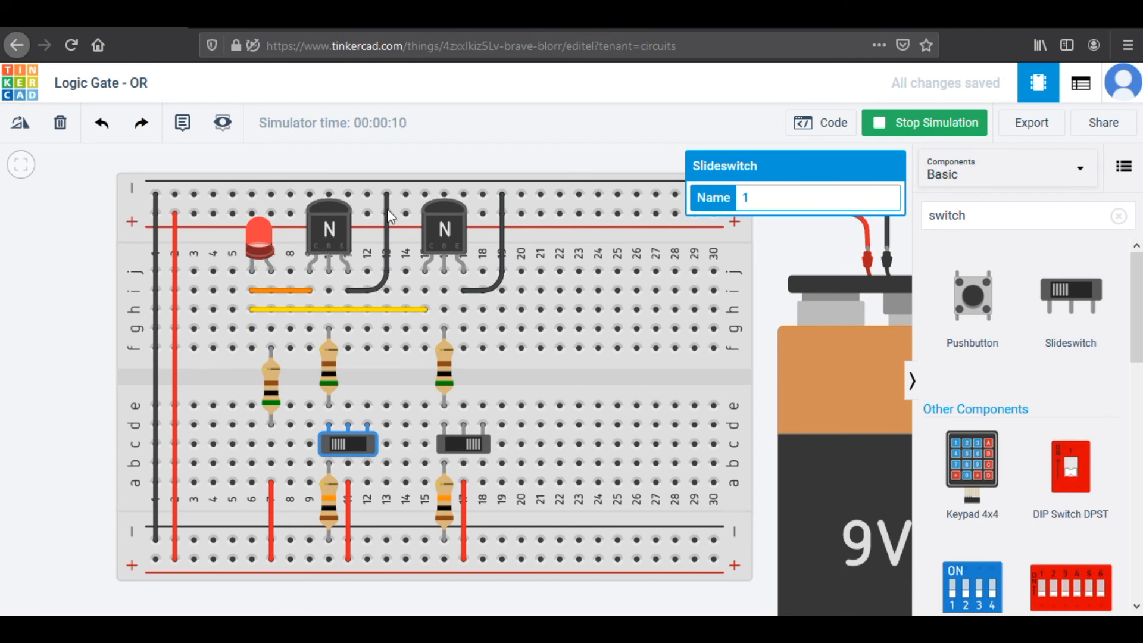
pyautogui.click(355, 449)
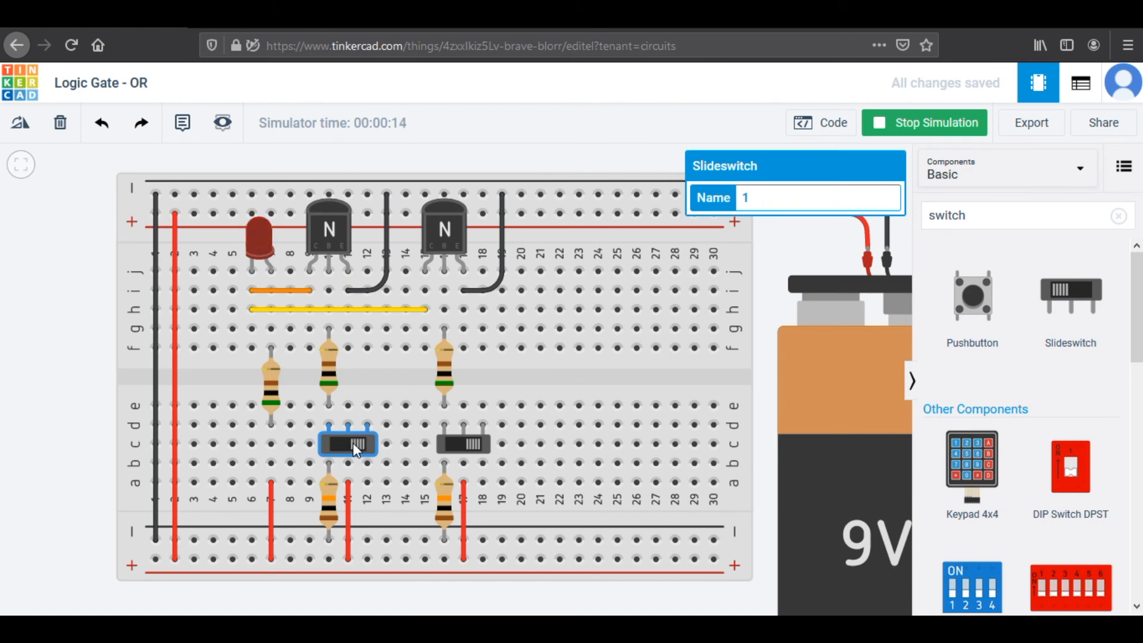
pyautogui.click(461, 453)
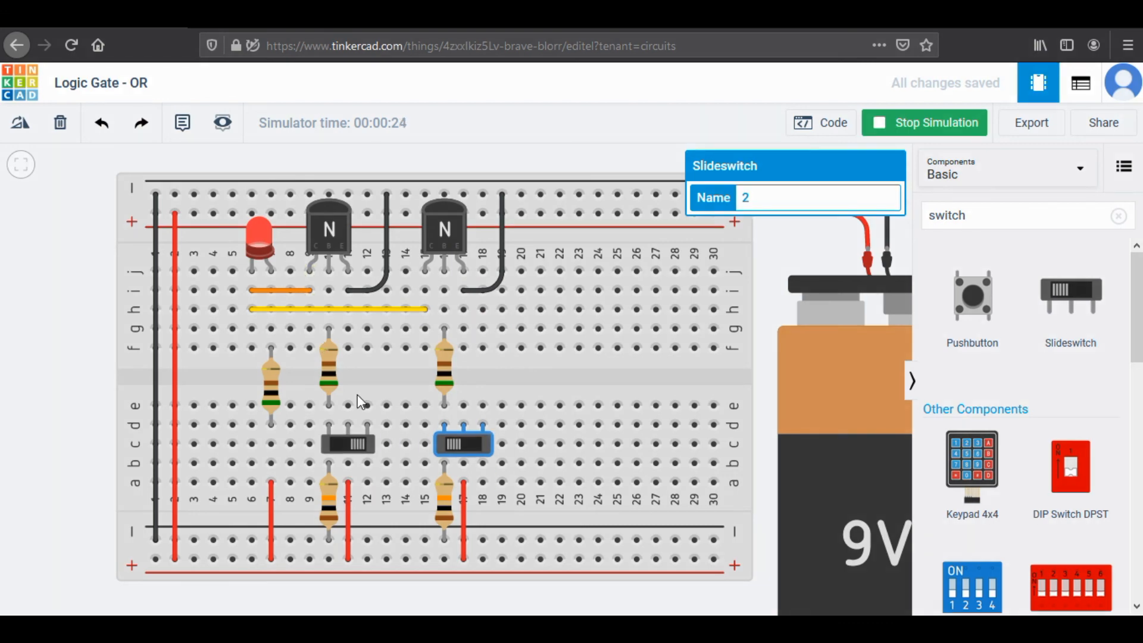
pyautogui.click(344, 443)
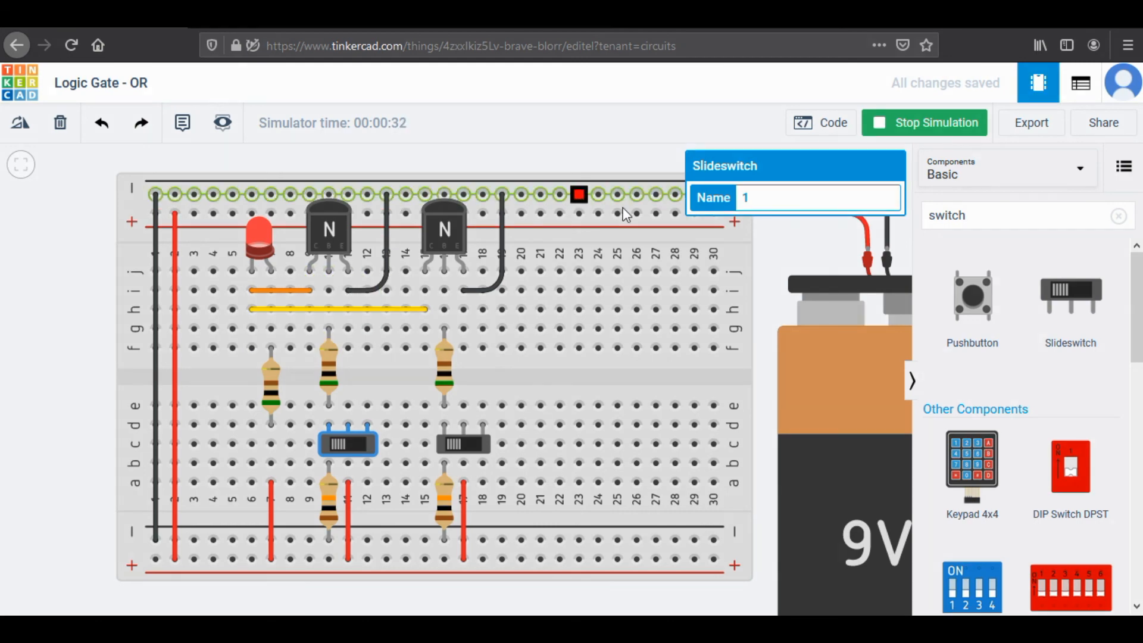
pyautogui.click(911, 126)
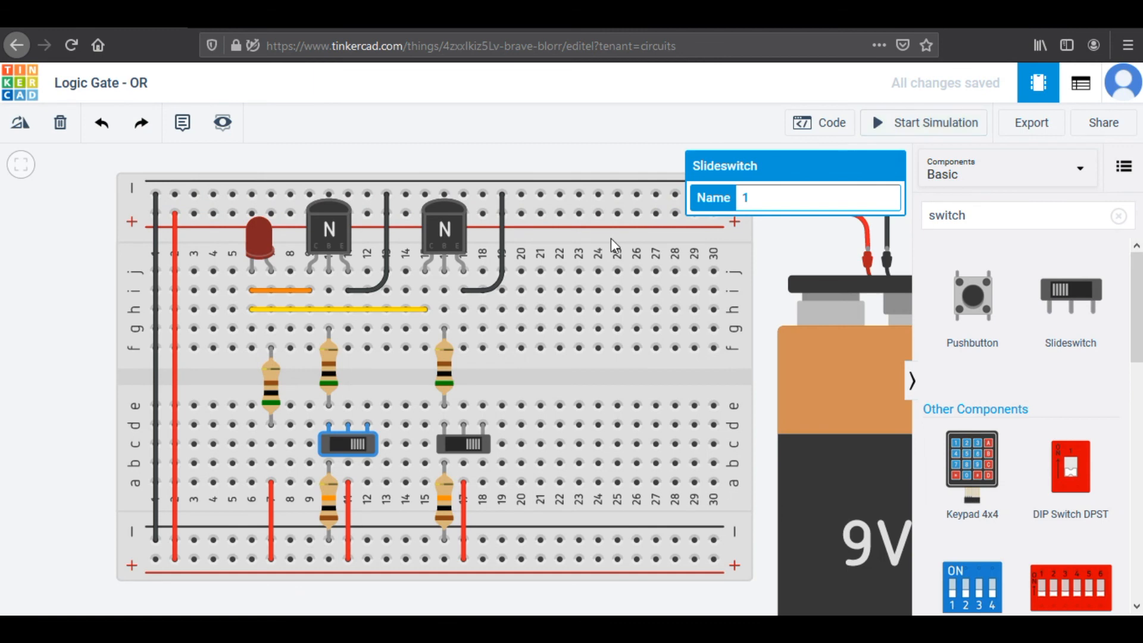
# Step: Deselect the slideswitch and leave the finished circuit for the circuits dashboard
pyautogui.click(93, 288)
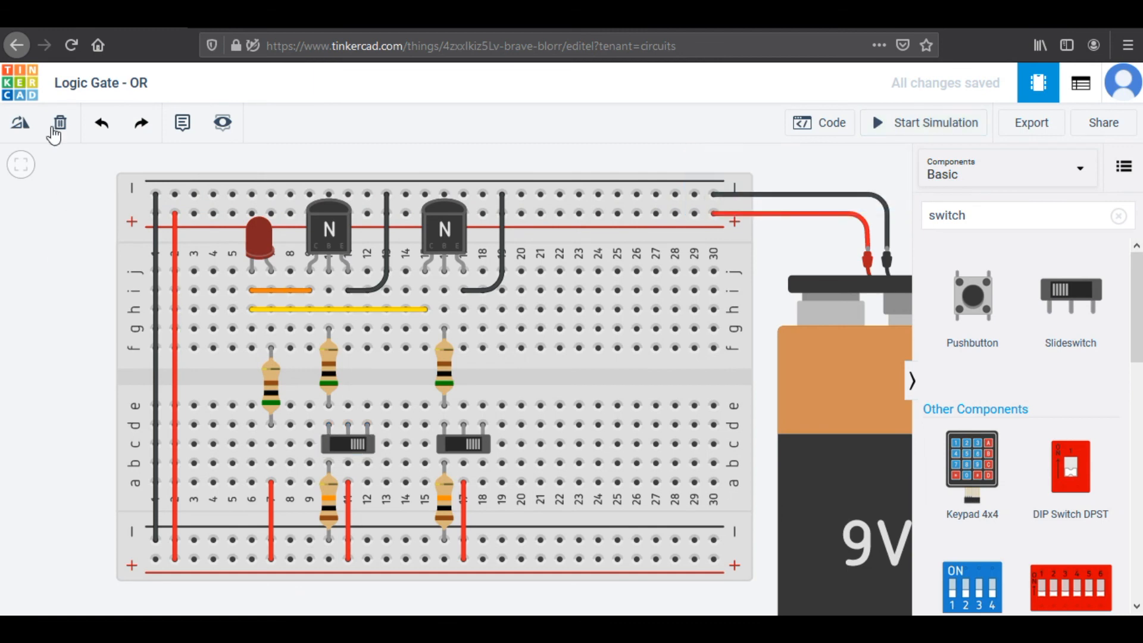
pyautogui.click(20, 83)
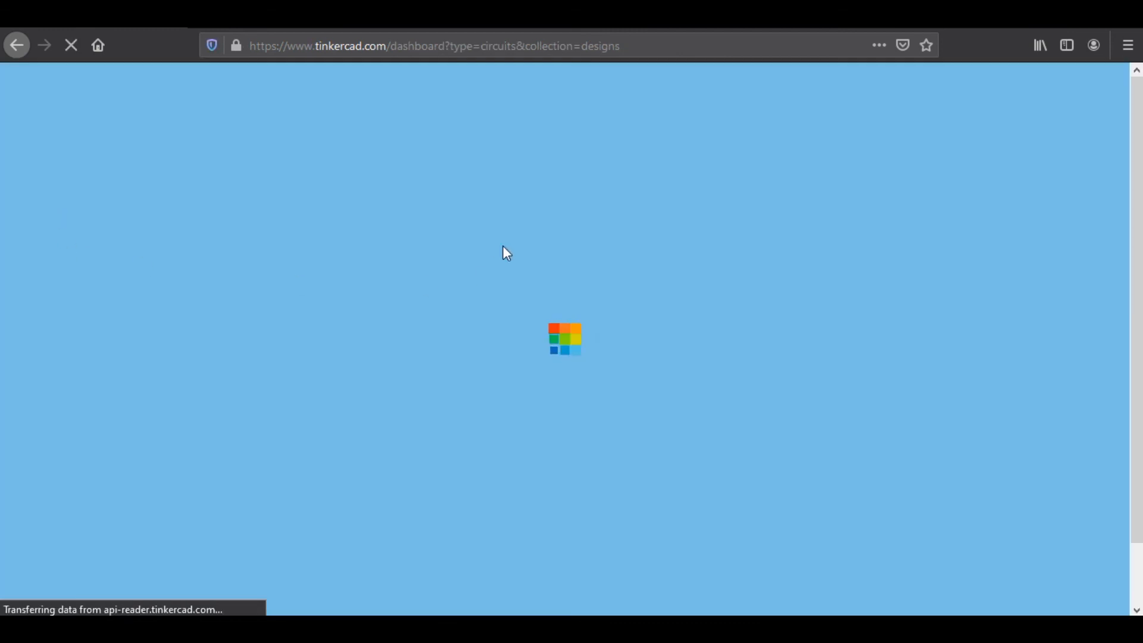